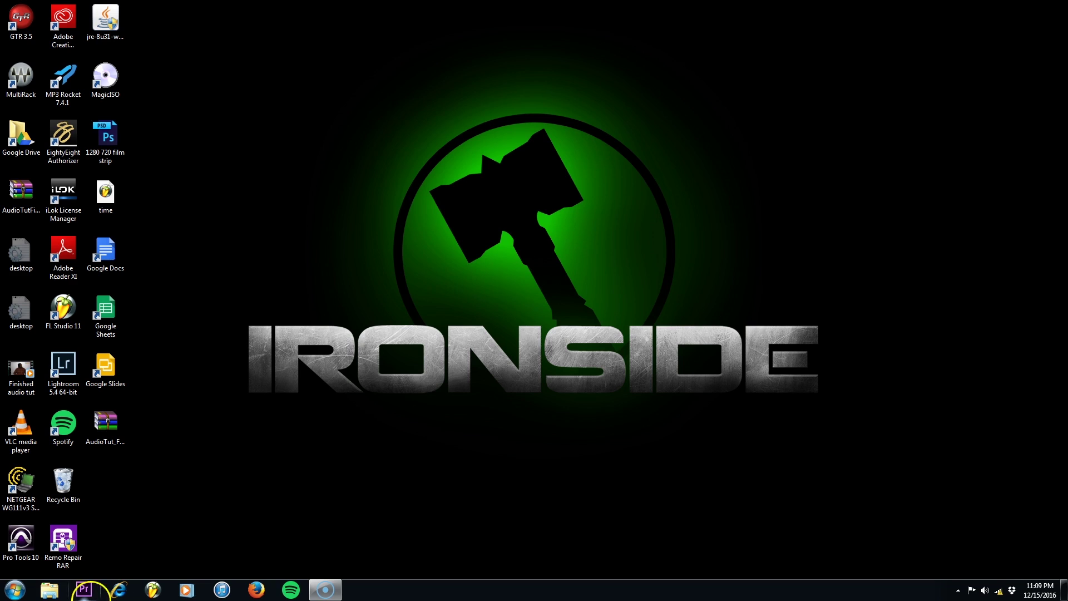
- Launch Adobe Audition CC 2017 from the Windows Start menu
{"action": "left_click", "coordinate": [15, 589]}
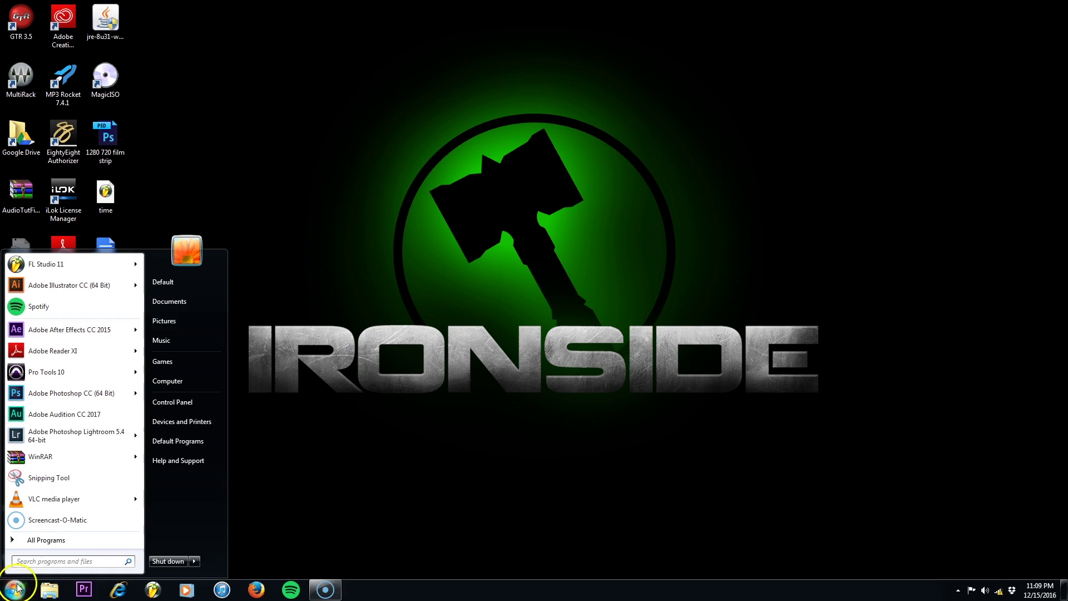
{"action": "left_click", "coordinate": [70, 414]}
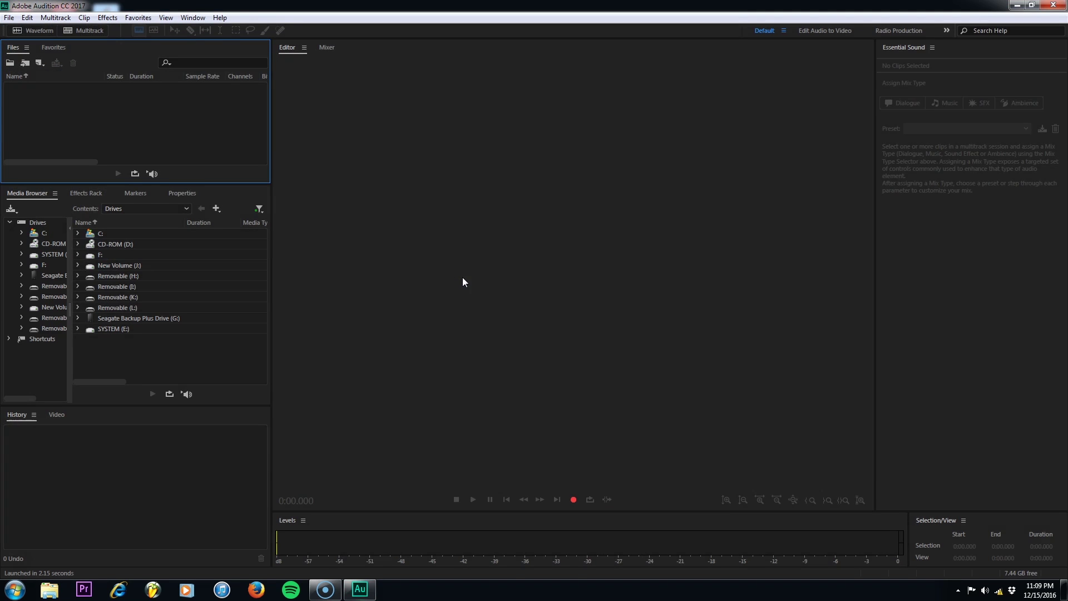
- Create a multitrack session named vox5, declining to overwrite the existing vox4
{"action": "left_click", "coordinate": [10, 18]}
{"action": "mouse_move", "coordinate": [27, 30]}
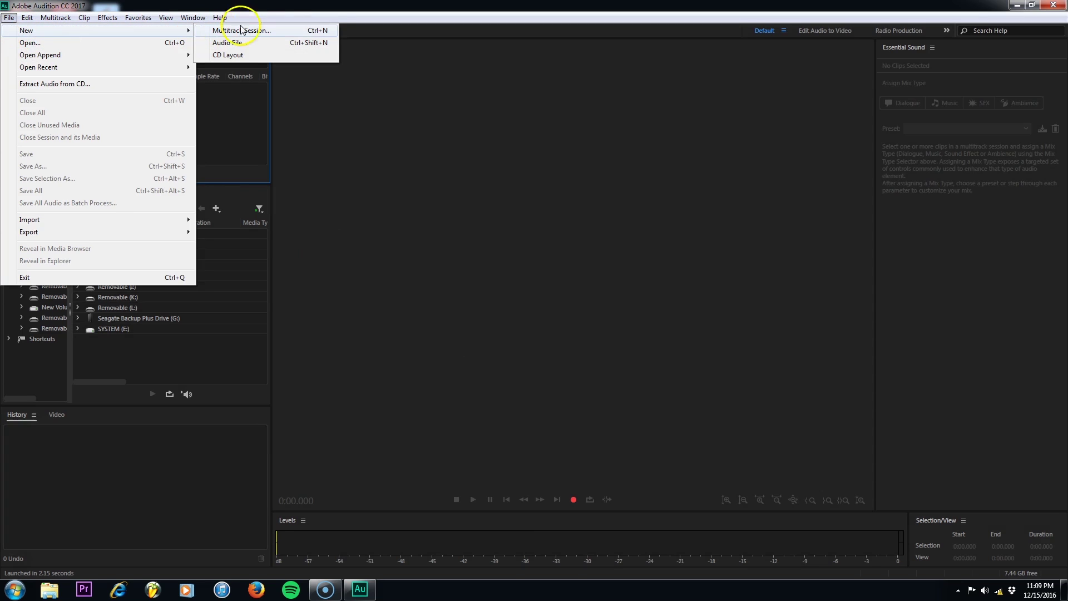
{"action": "left_click", "coordinate": [290, 36]}
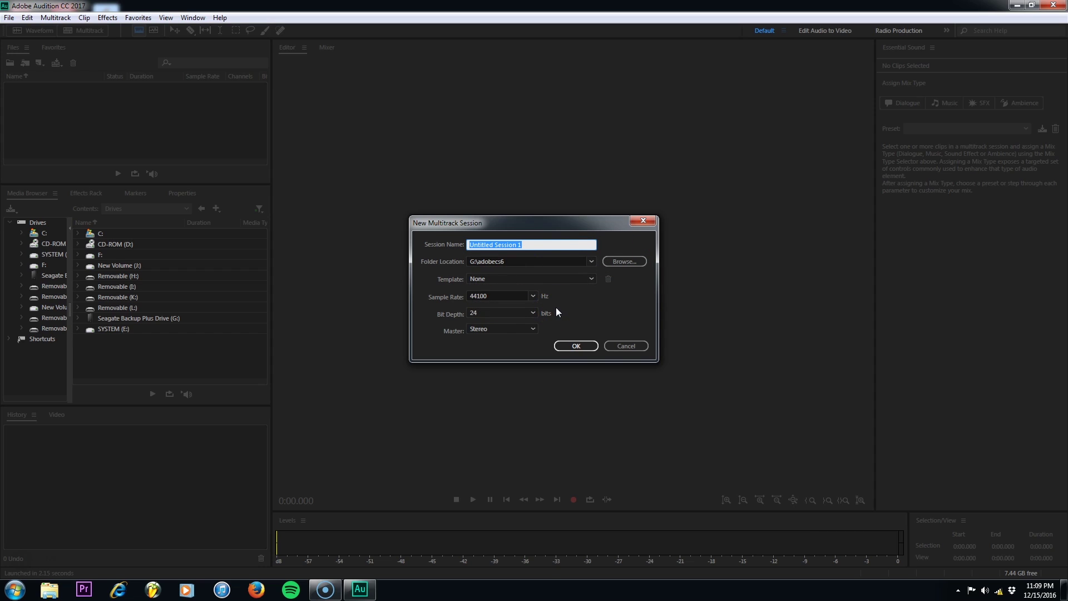
{"action": "left_click", "coordinate": [473, 296]}
{"action": "type", "text": "vox4"}
{"action": "key", "text": "Return"}
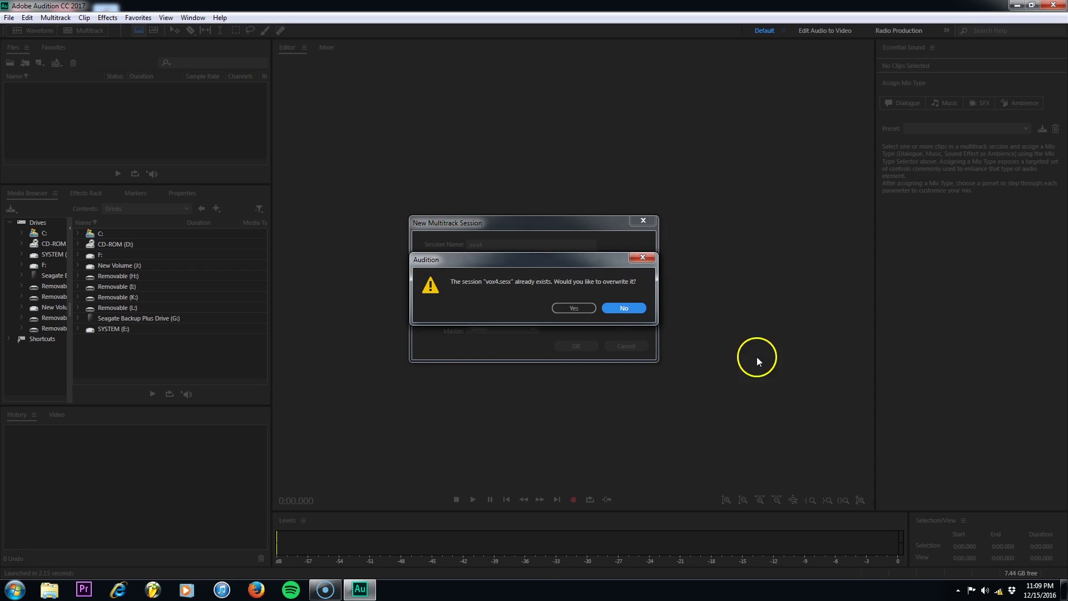
{"action": "left_click", "coordinate": [622, 309]}
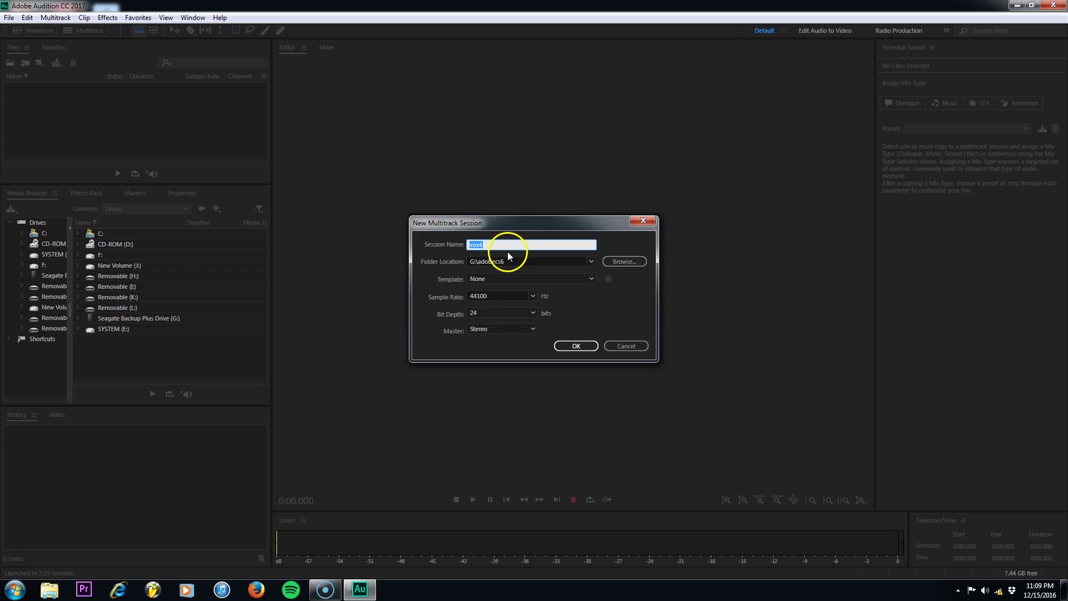
{"action": "type", "text": "vox"}
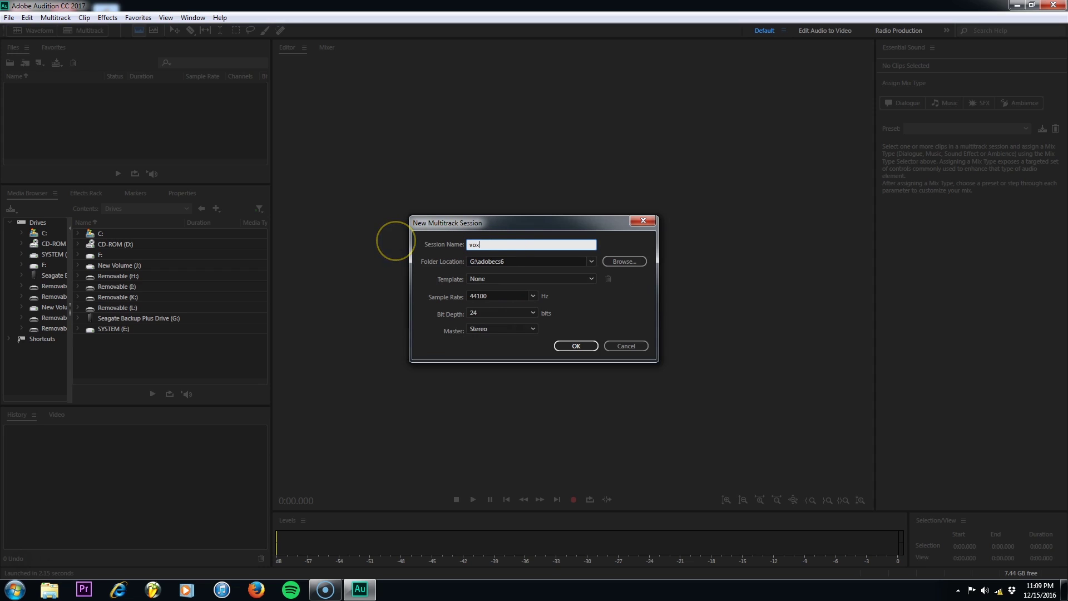
{"action": "type", "text": "7"}
{"action": "key", "text": "Return"}
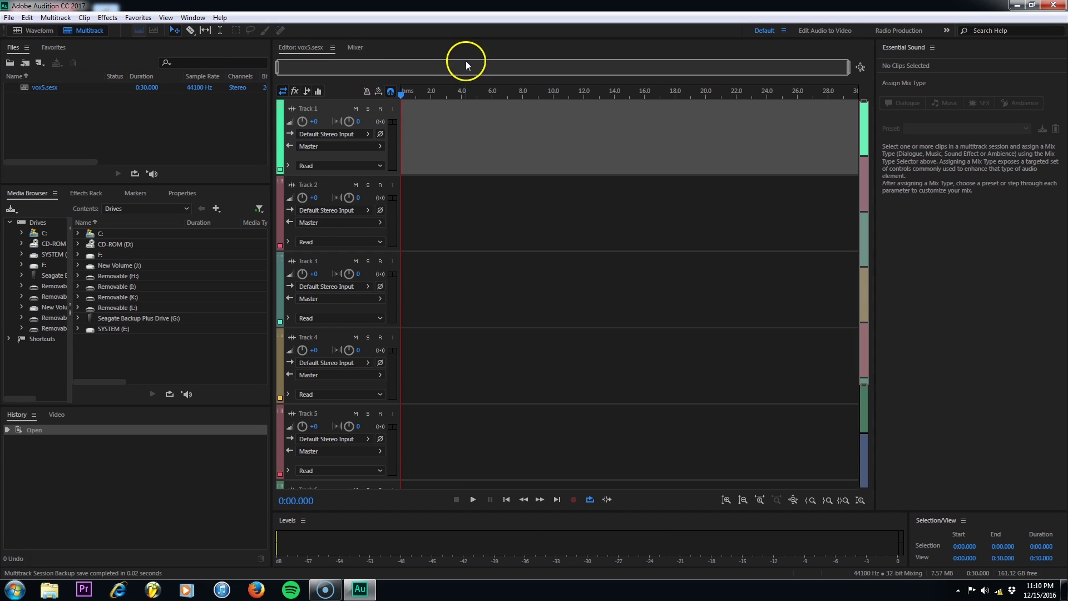
{"action": "left_click", "coordinate": [10, 17]}
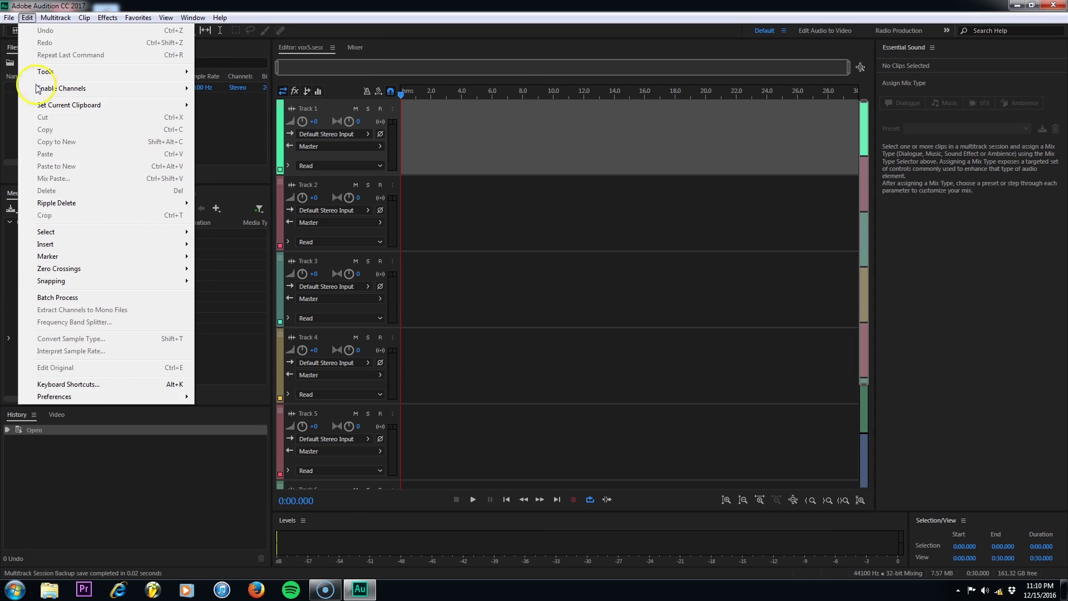
{"action": "mouse_move", "coordinate": [100, 396]}
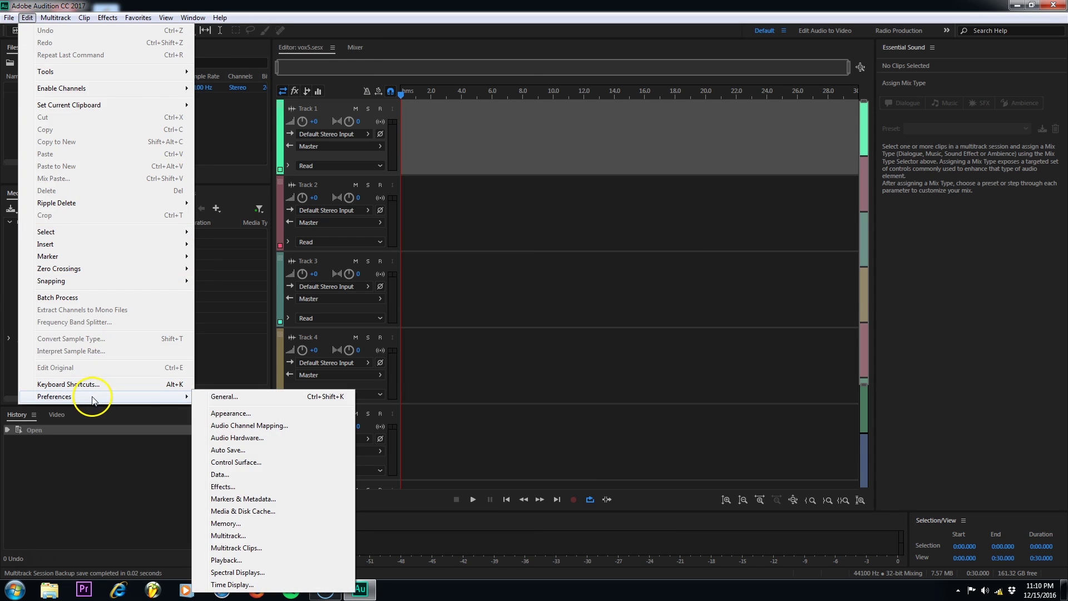
{"action": "left_click", "coordinate": [269, 439]}
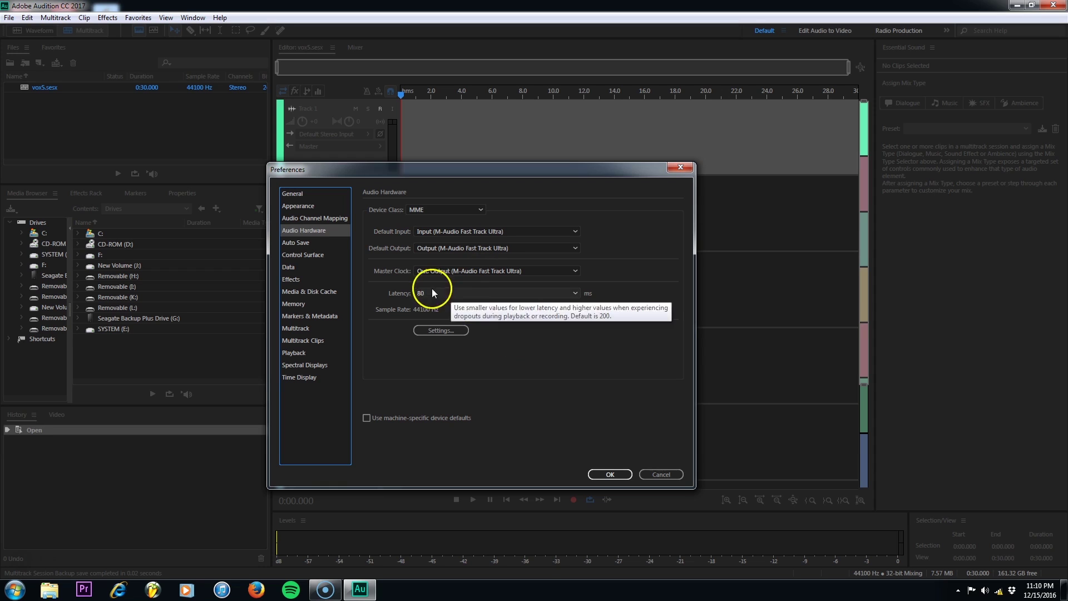
{"action": "left_click", "coordinate": [517, 293]}
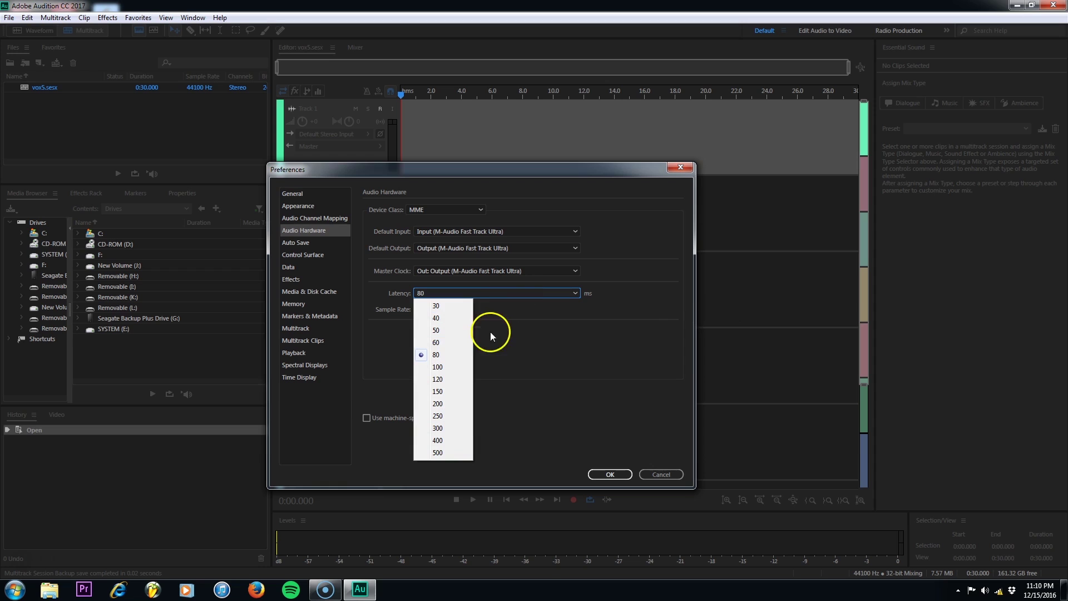
{"action": "left_click", "coordinate": [637, 241]}
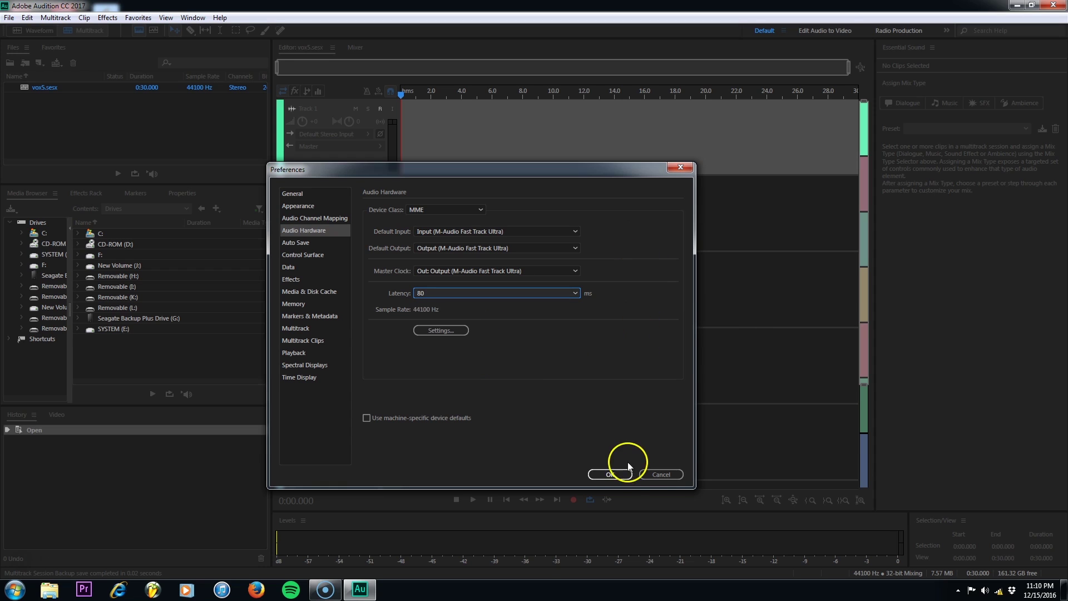
{"action": "left_click", "coordinate": [613, 476]}
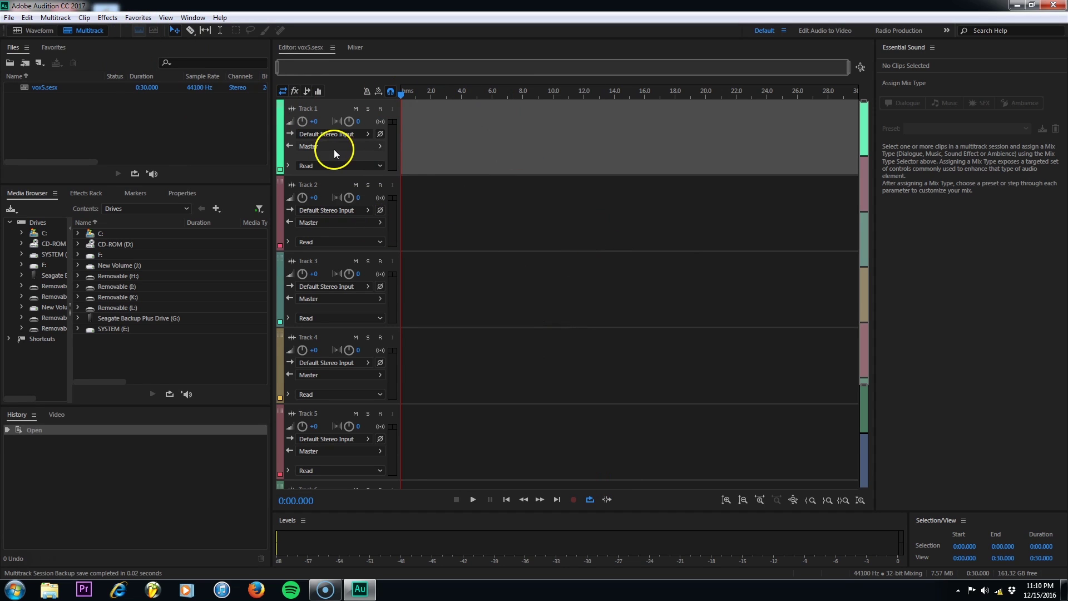
- Route mono [01M] Fast Track Ultra input 1 to Track 1, then arm it with monitoring on
{"action": "left_click", "coordinate": [359, 133]}
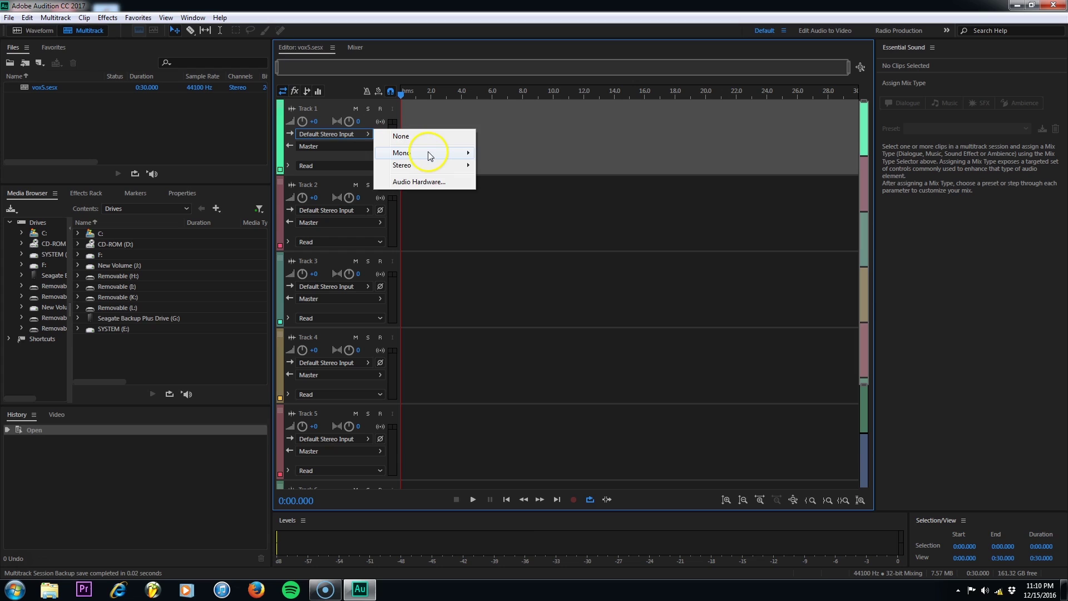
{"action": "mouse_move", "coordinate": [421, 153]}
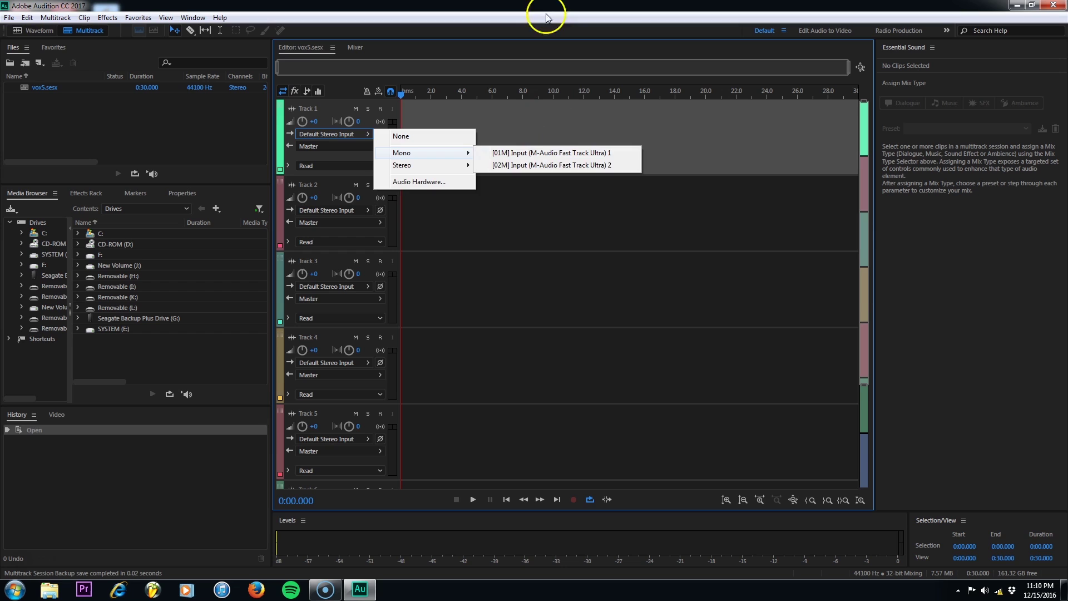
{"action": "left_click", "coordinate": [524, 10]}
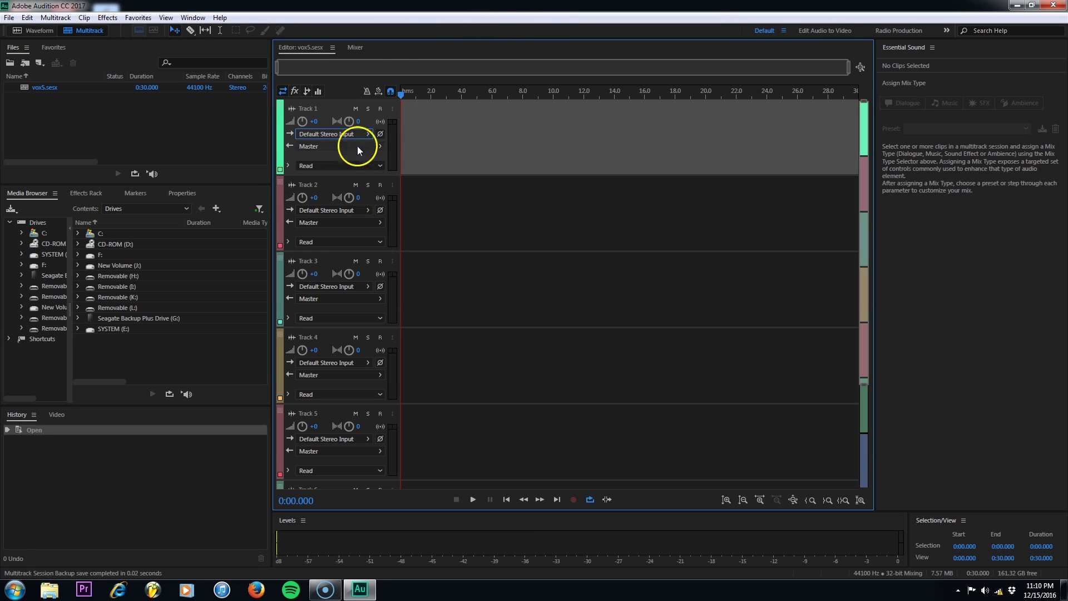
{"action": "left_click", "coordinate": [365, 134]}
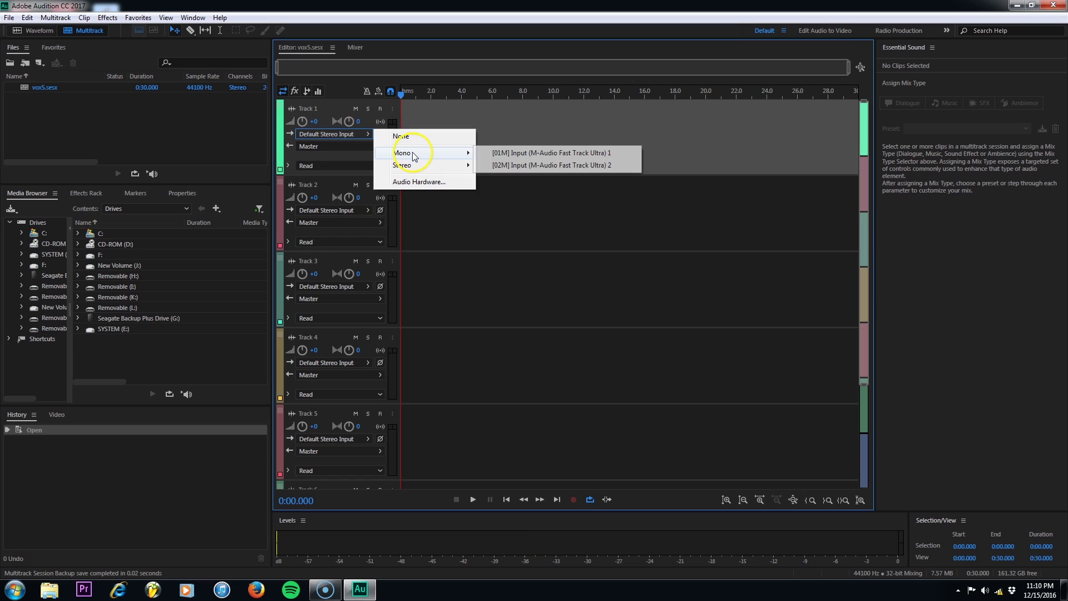
{"action": "mouse_move", "coordinate": [401, 153]}
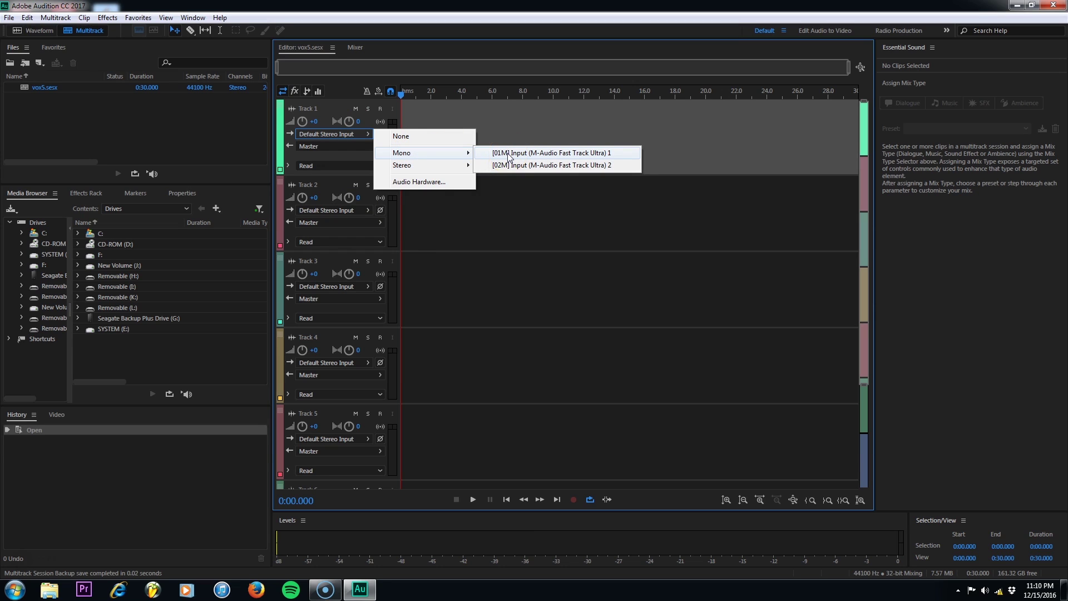
{"action": "left_click", "coordinate": [508, 158]}
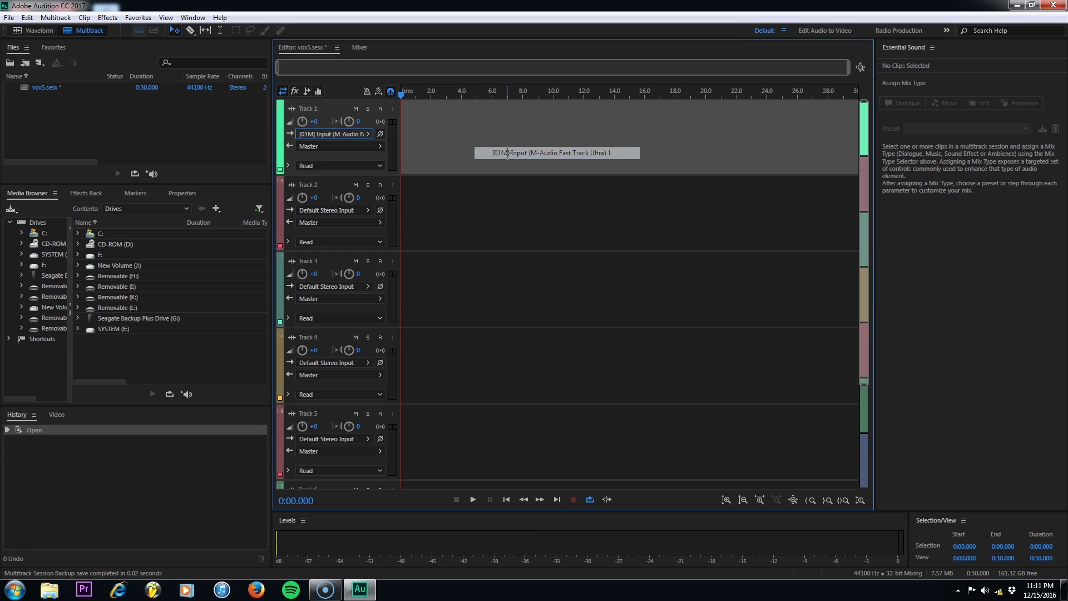
{"action": "left_click", "coordinate": [380, 109]}
{"action": "left_click", "coordinate": [393, 110]}
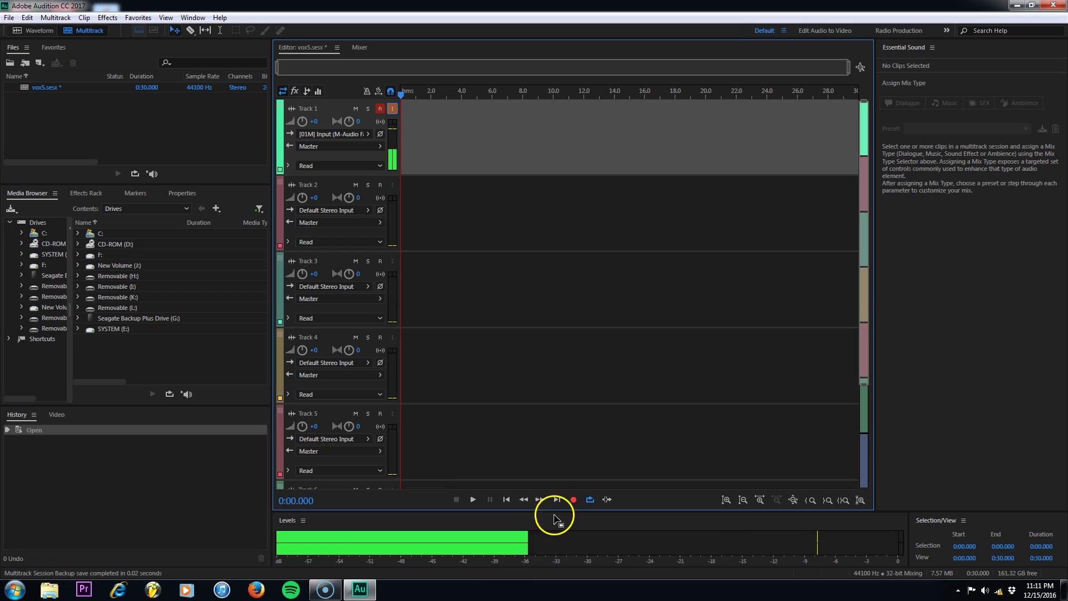
- Record the short Track 1_001 clip, play it from about one second, and toggle Track 1's arm
{"action": "left_click", "coordinate": [573, 499]}
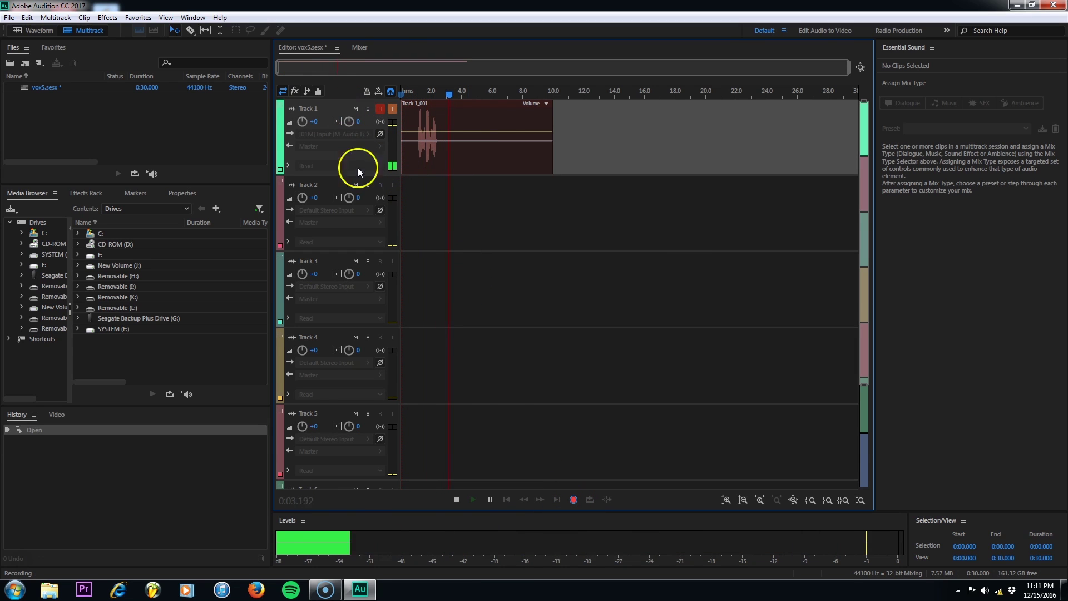
{"action": "left_click", "coordinate": [457, 500]}
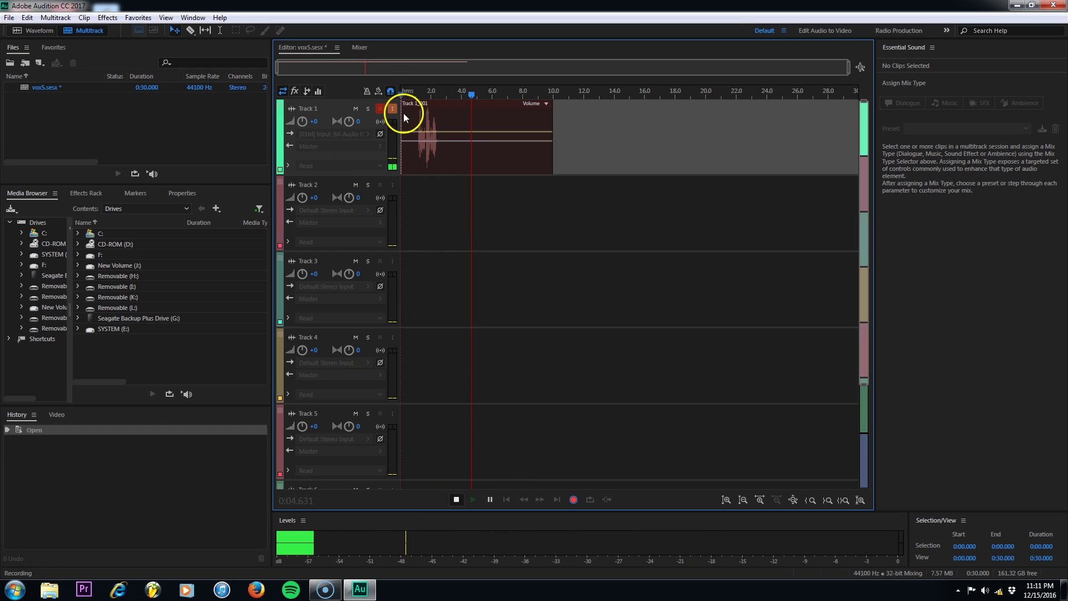
{"action": "left_click", "coordinate": [417, 96]}
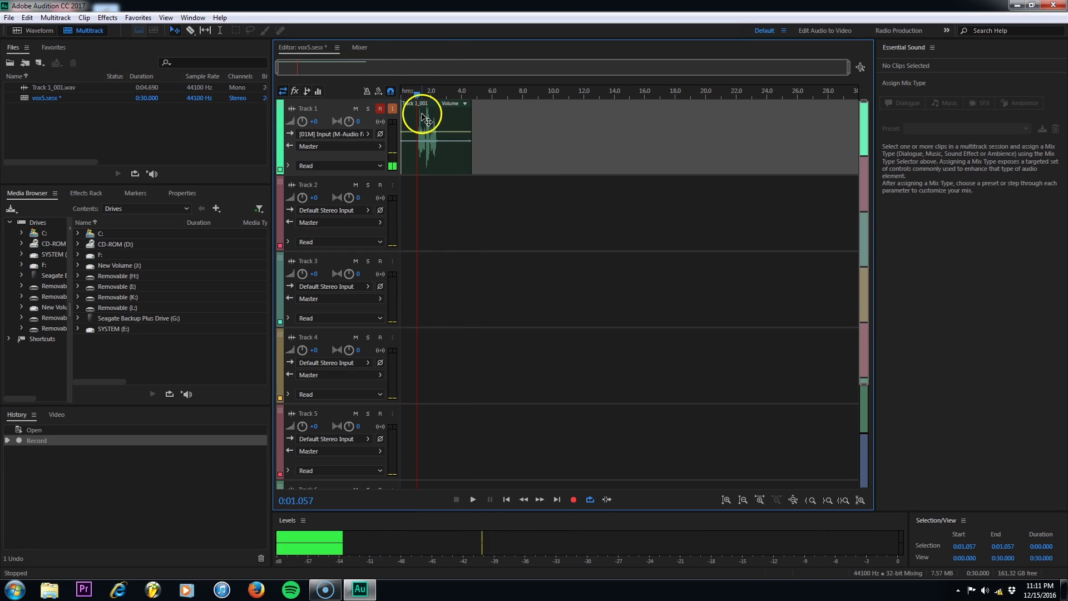
{"action": "key", "text": "space"}
{"action": "key", "text": "space"}
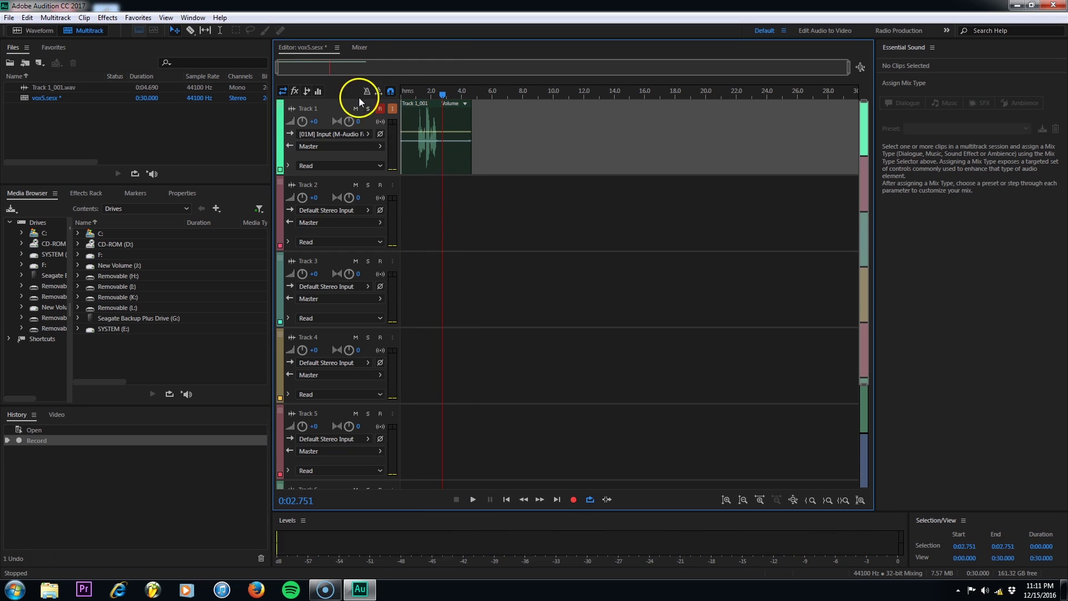
{"action": "left_click", "coordinate": [380, 109]}
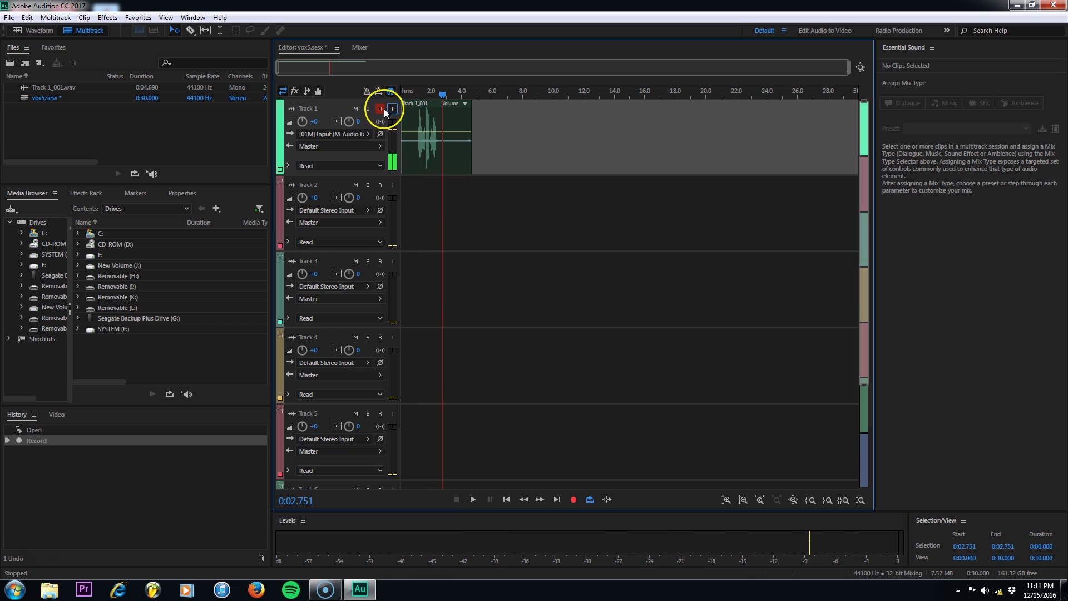
{"action": "left_click", "coordinate": [382, 110]}
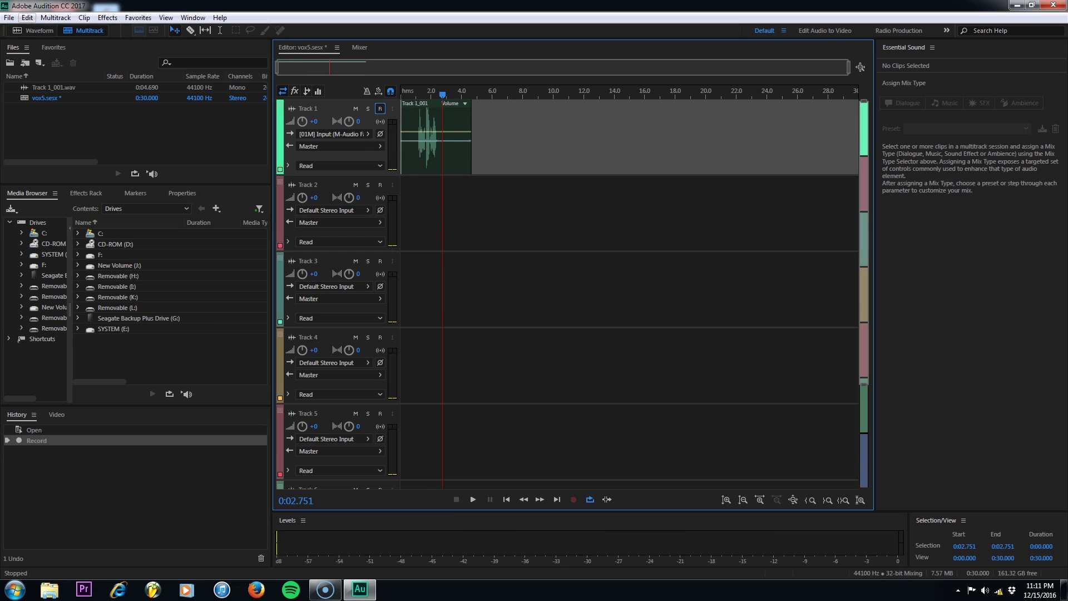
- Switch the audio hardware device class to ASIO and dismiss the warning
{"action": "left_click", "coordinate": [8, 17]}
{"action": "left_click", "coordinate": [29, 17]}
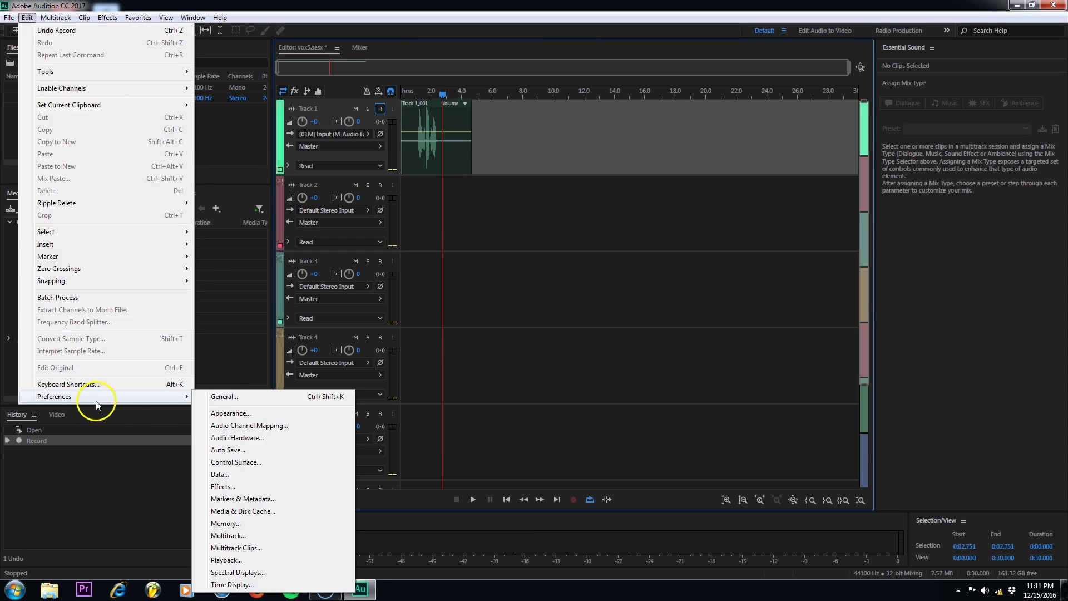
{"action": "mouse_move", "coordinate": [54, 397]}
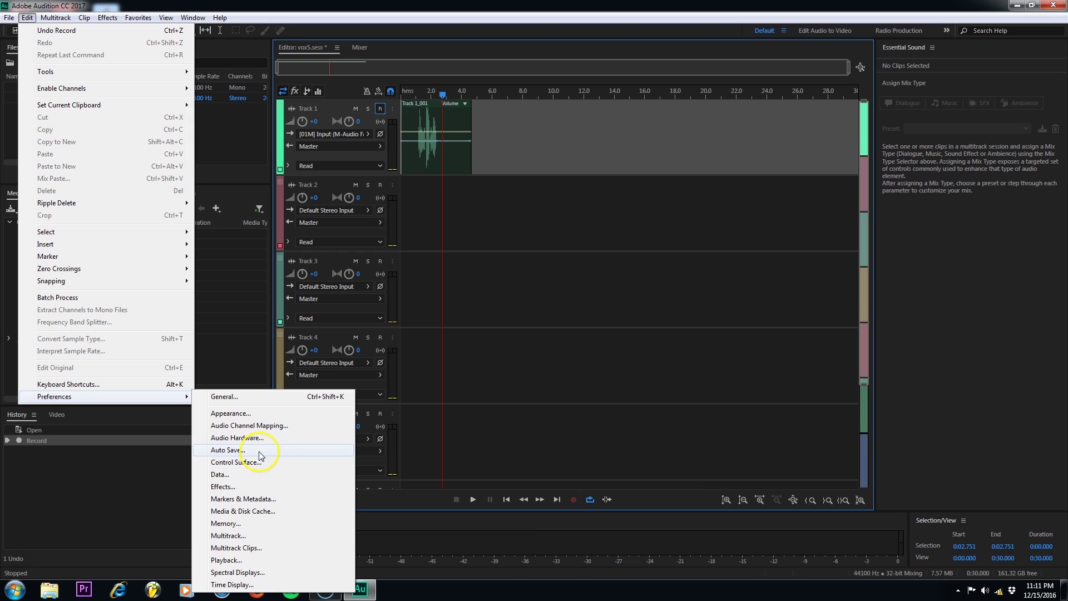
{"action": "left_click", "coordinate": [236, 438]}
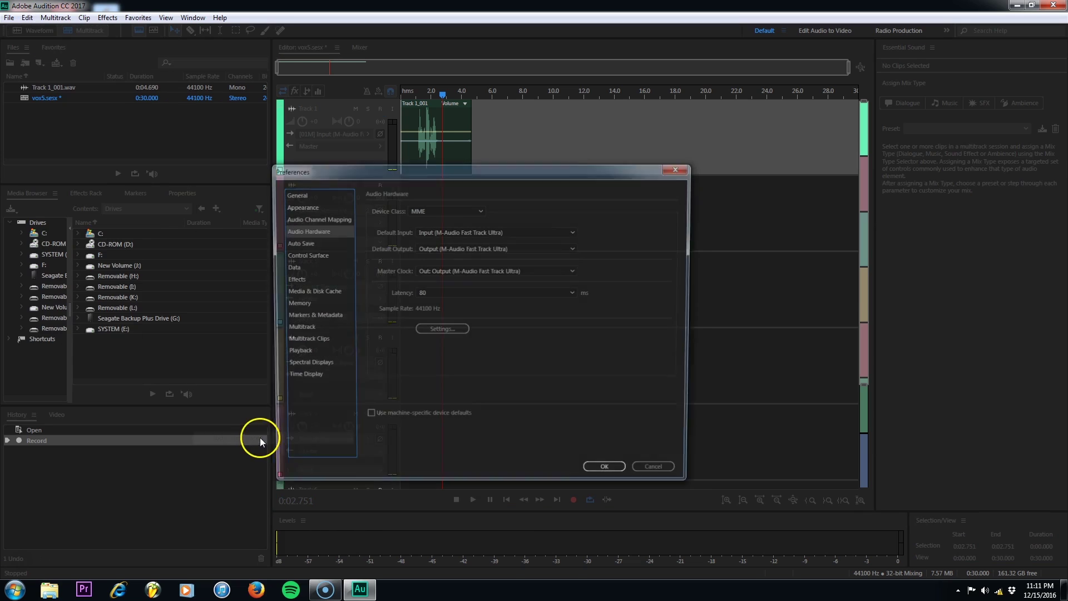
{"action": "left_click", "coordinate": [462, 208]}
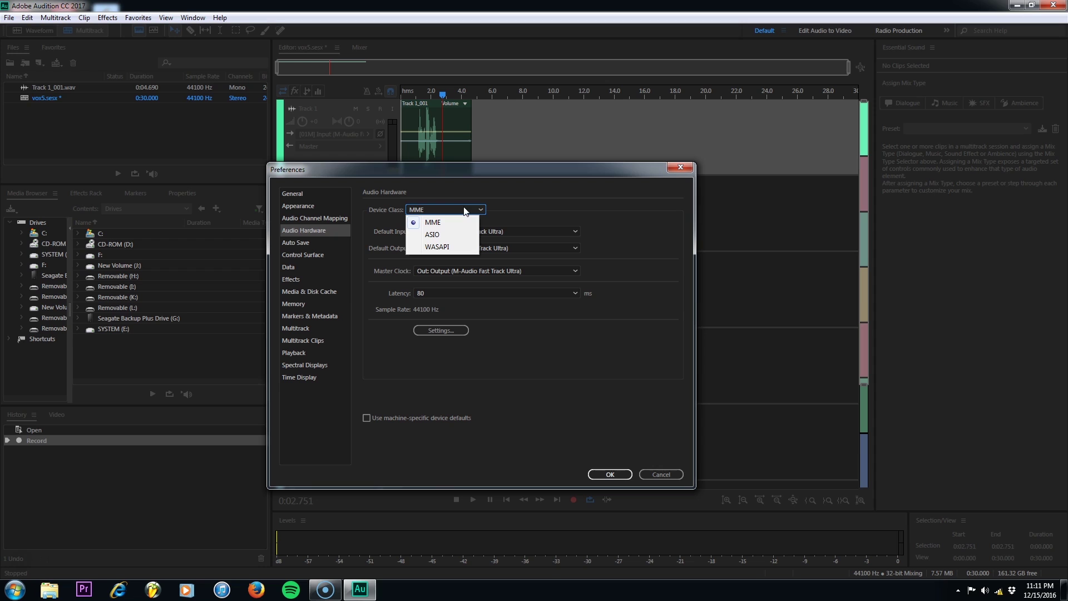
{"action": "left_click", "coordinate": [472, 234]}
{"action": "left_click", "coordinate": [534, 353]}
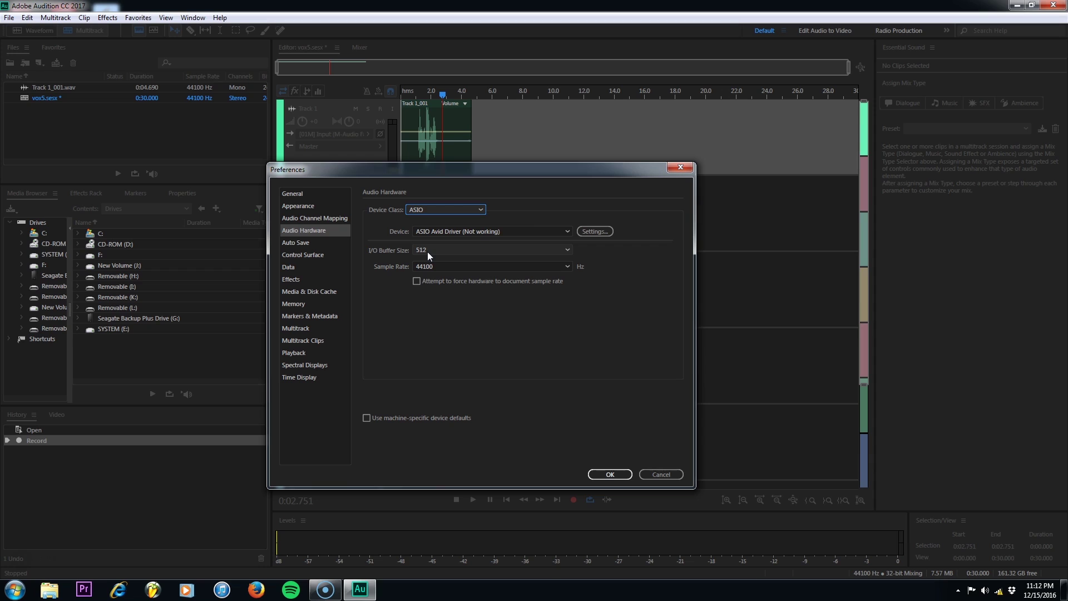
- Select the M-Audio USB 2.0 ASIO device, keep buffer size 128, and apply
{"action": "left_click", "coordinate": [567, 230]}
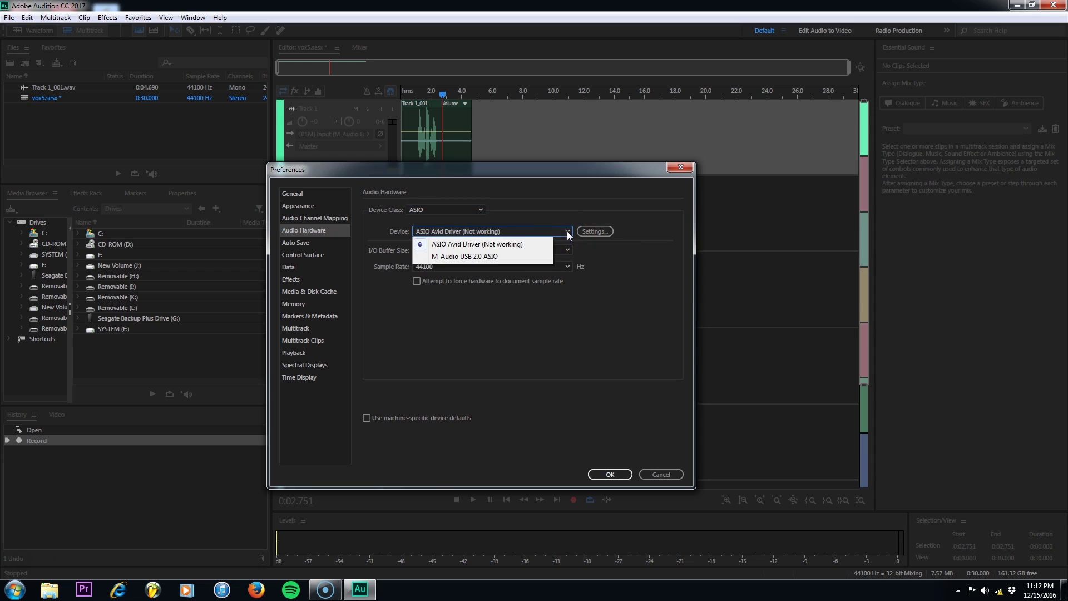
{"action": "left_click", "coordinate": [499, 256]}
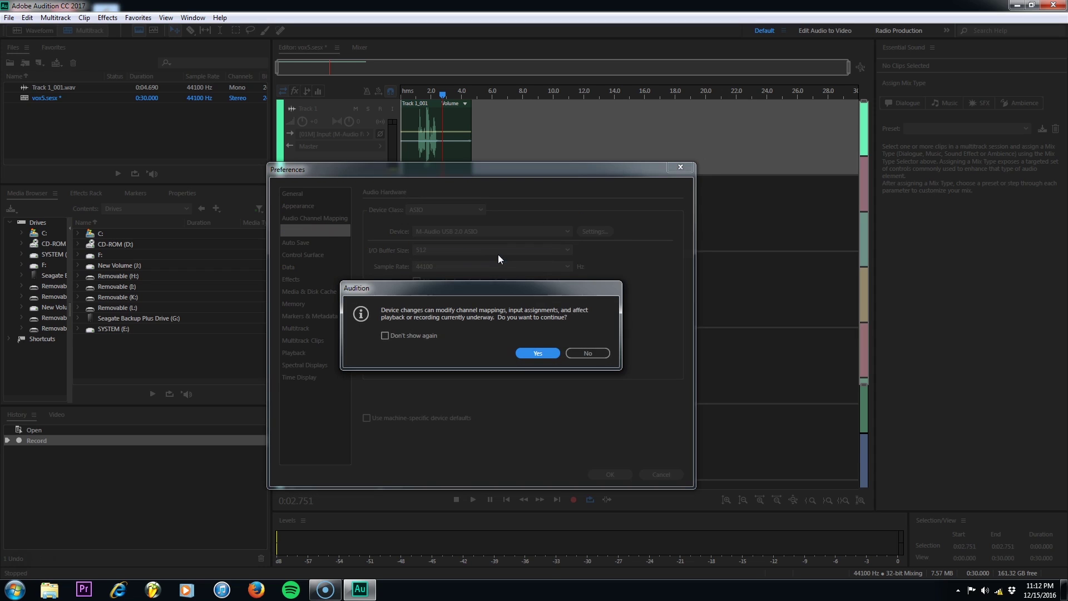
{"action": "left_click", "coordinate": [539, 353]}
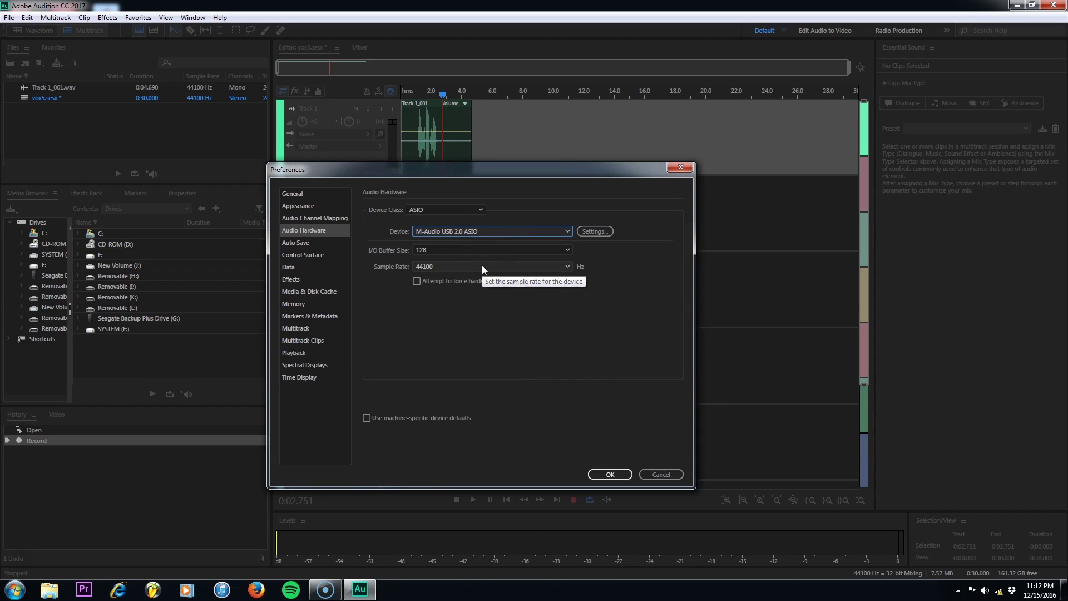
{"action": "left_click", "coordinate": [557, 249]}
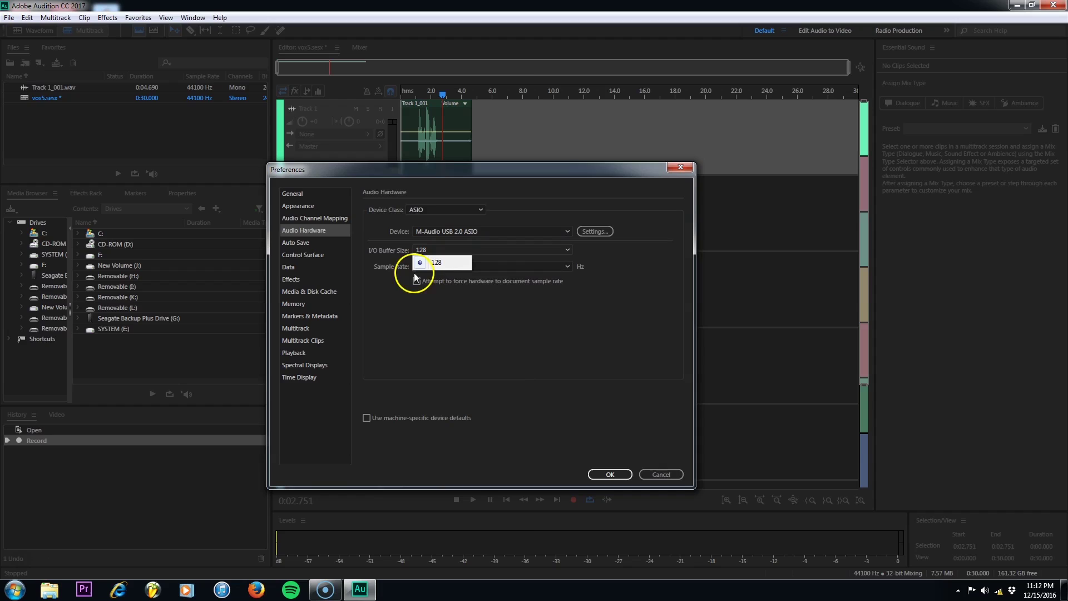
{"action": "left_click", "coordinate": [571, 327]}
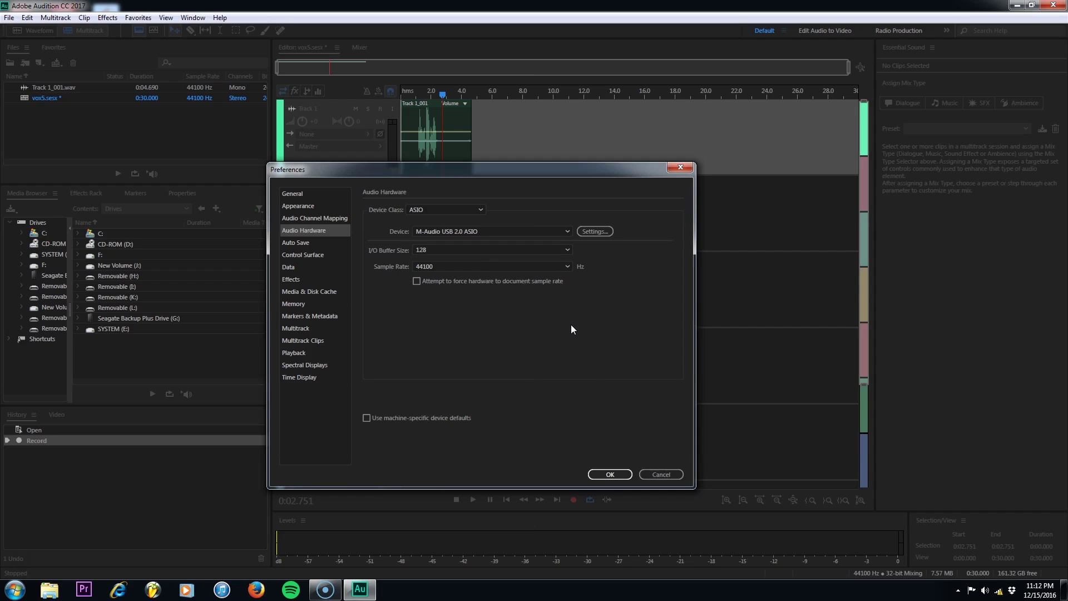
{"action": "left_click", "coordinate": [626, 474]}
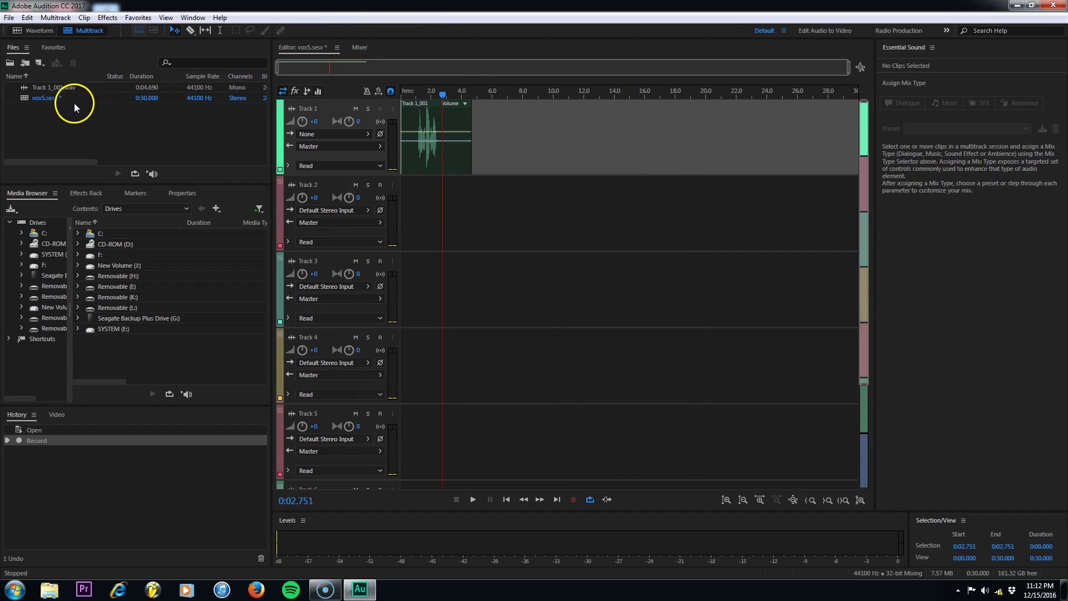
- Delete the Track 1_001 clip from Track 1
{"action": "left_click", "coordinate": [419, 93]}
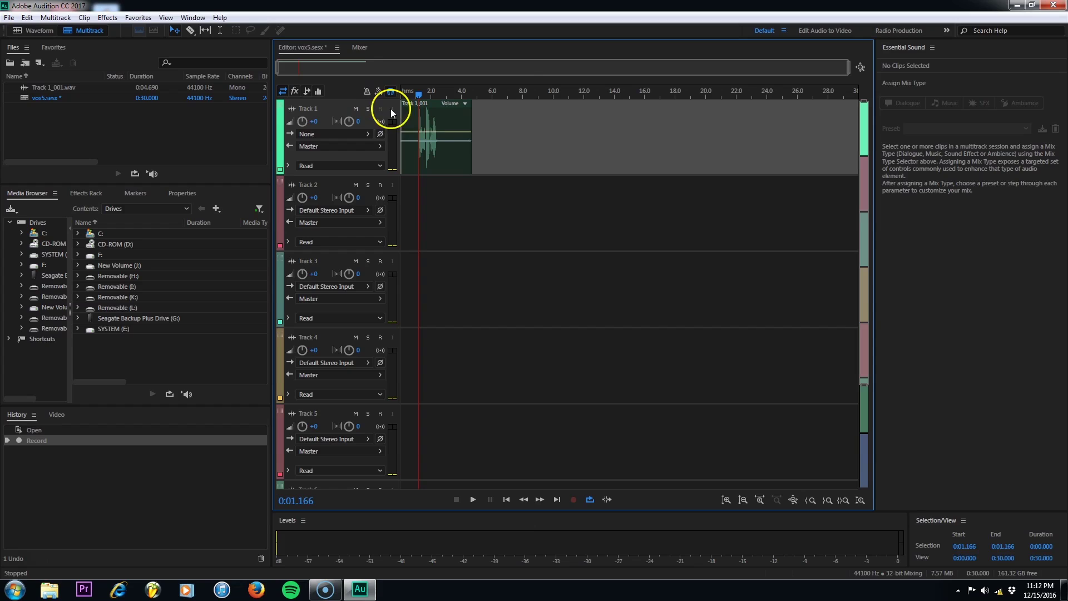
{"action": "left_click", "coordinate": [378, 108]}
{"action": "left_click", "coordinate": [434, 111]}
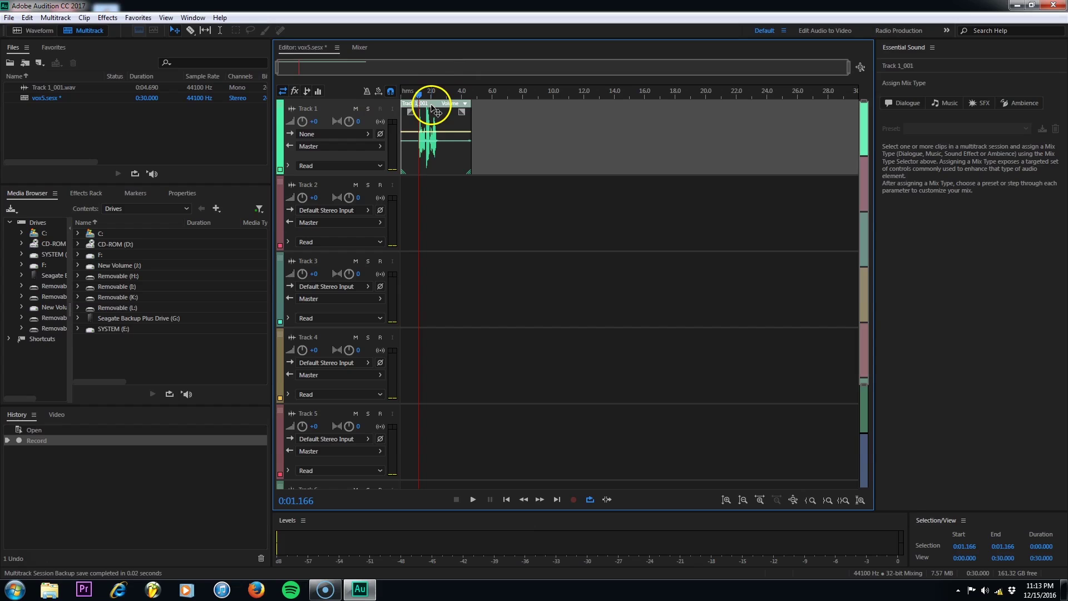
{"action": "key", "text": "Delete"}
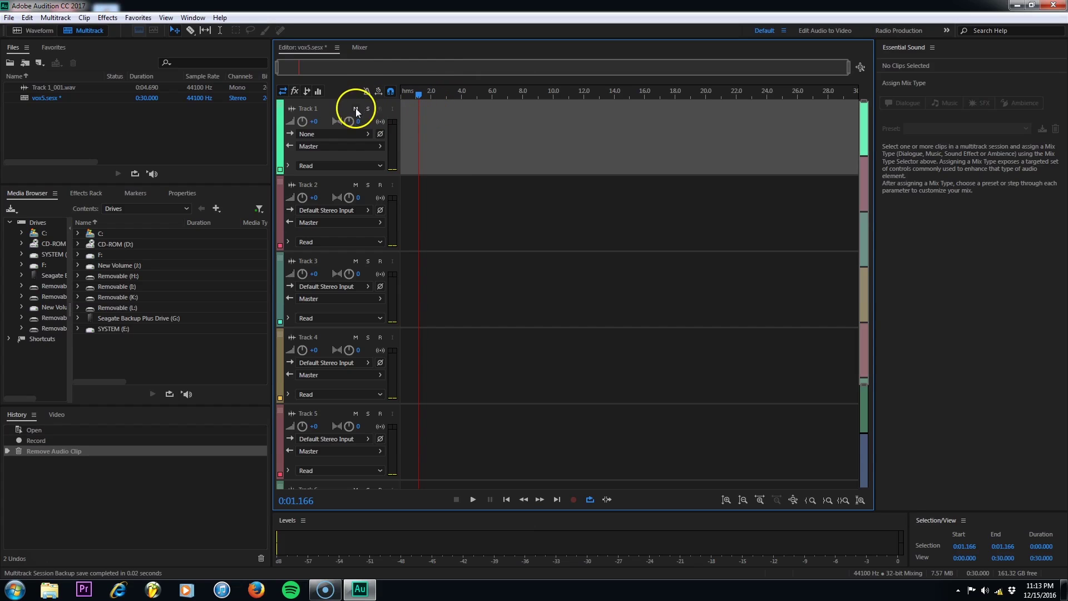
- Arm Track 2 for recording and turn on its input monitoring
{"action": "left_click", "coordinate": [381, 188]}
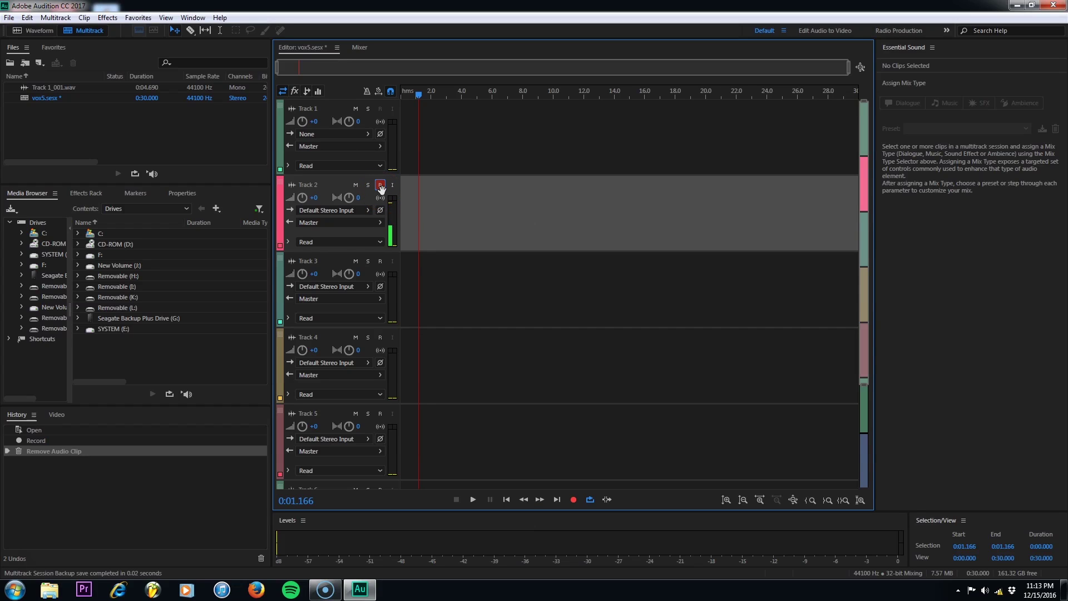
{"action": "left_click", "coordinate": [387, 201]}
{"action": "left_click", "coordinate": [392, 187]}
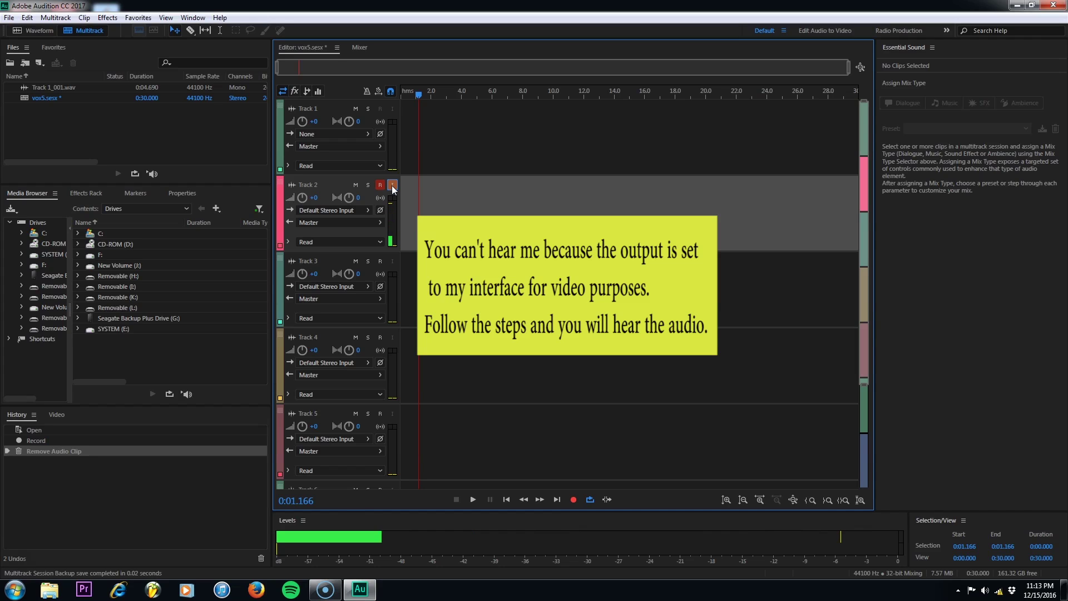
- Set Track 2's input to mono [01M] Analog In 1 Fast Track Ultra and start recording
{"action": "left_click", "coordinate": [375, 209]}
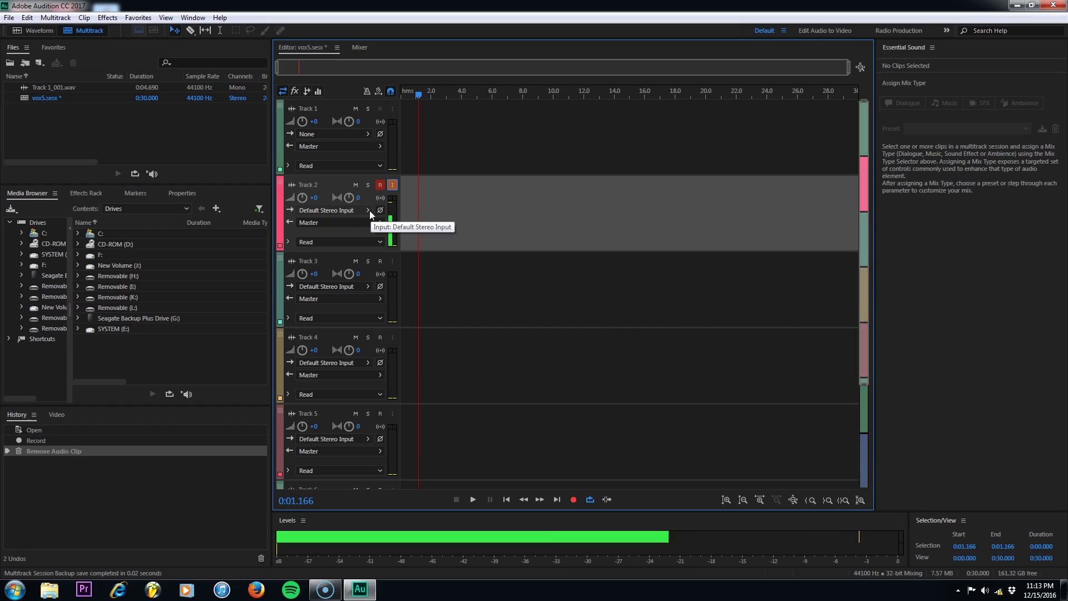
{"action": "left_click", "coordinate": [370, 210]}
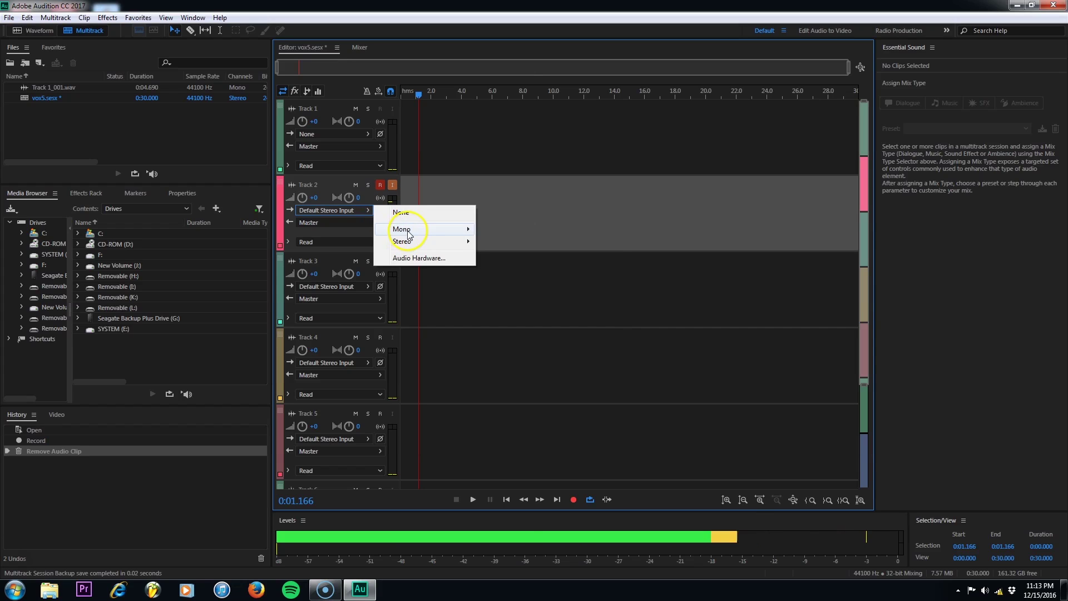
{"action": "left_click", "coordinate": [493, 229]}
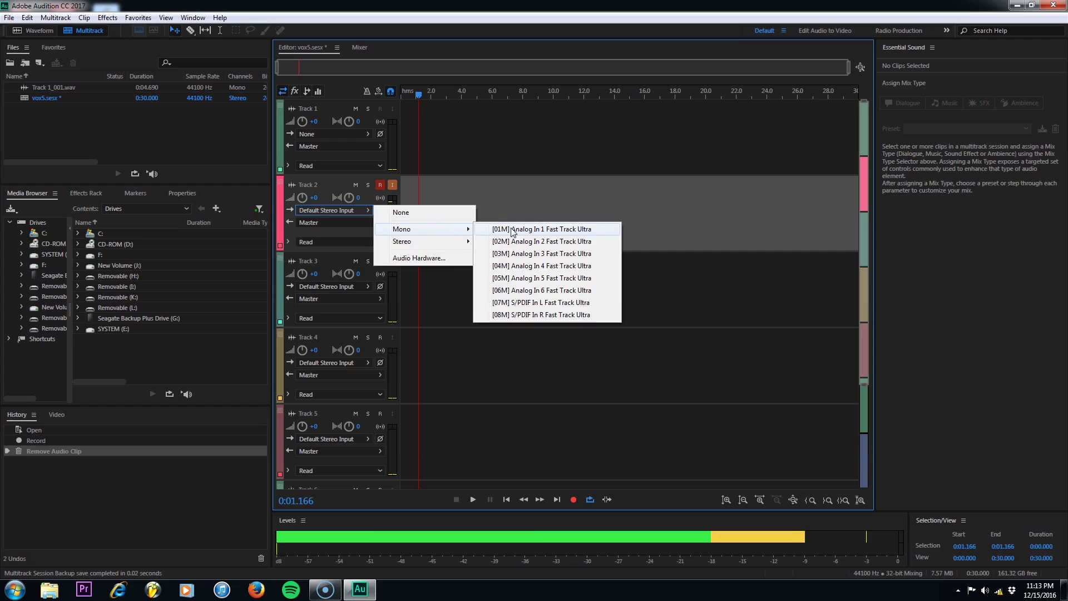
{"action": "left_click", "coordinate": [511, 230]}
{"action": "left_click", "coordinate": [453, 229]}
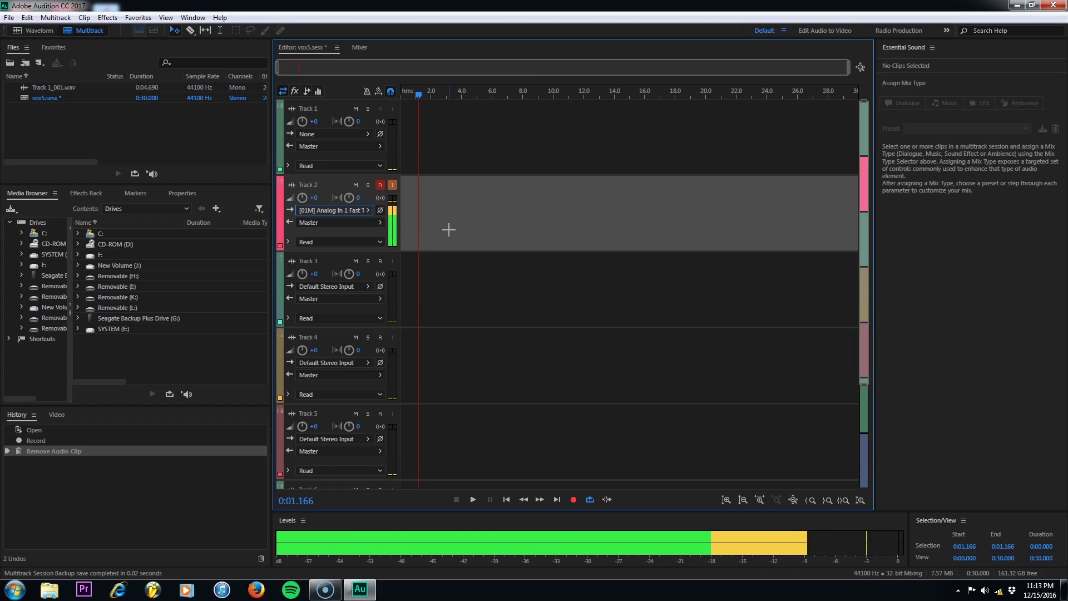
{"action": "left_click", "coordinate": [520, 600]}
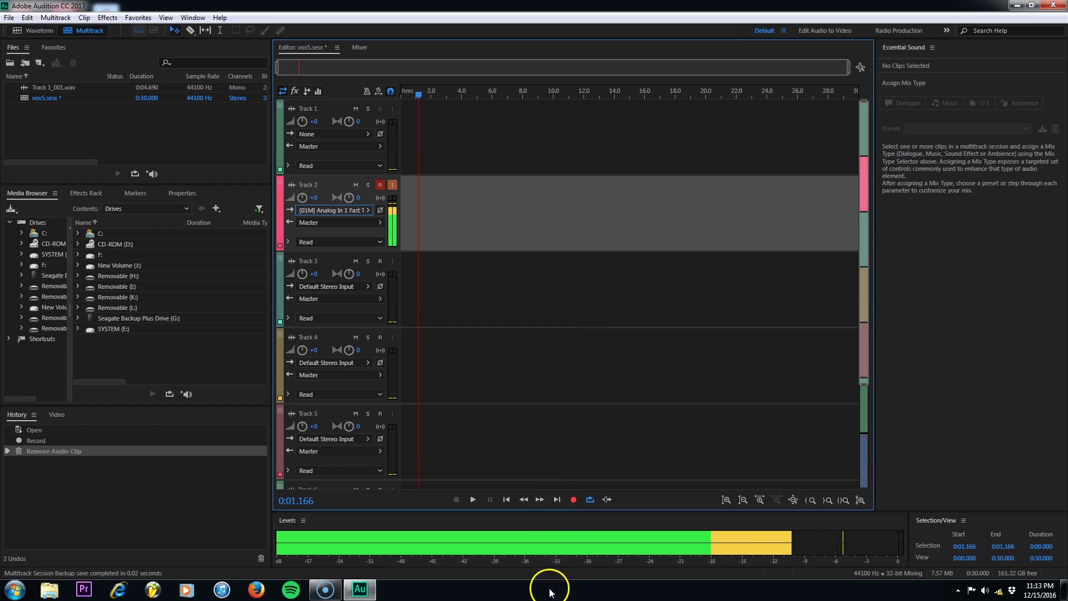
{"action": "left_click", "coordinate": [574, 500]}
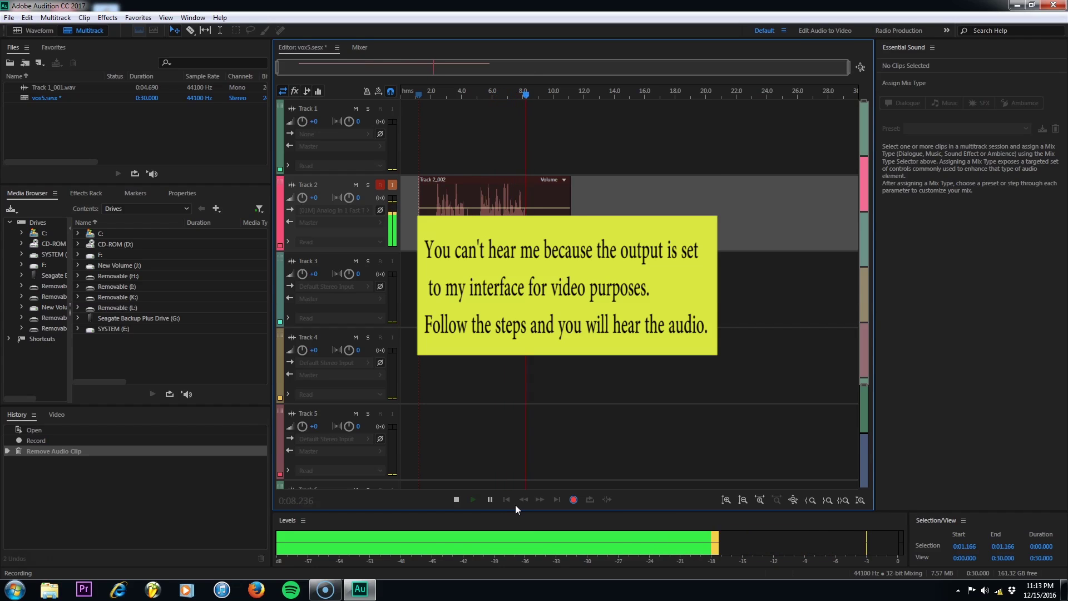
- Stop the Track 2_002 take, disarm Track 2, and play it back from about 2 seconds
{"action": "left_click", "coordinate": [458, 500]}
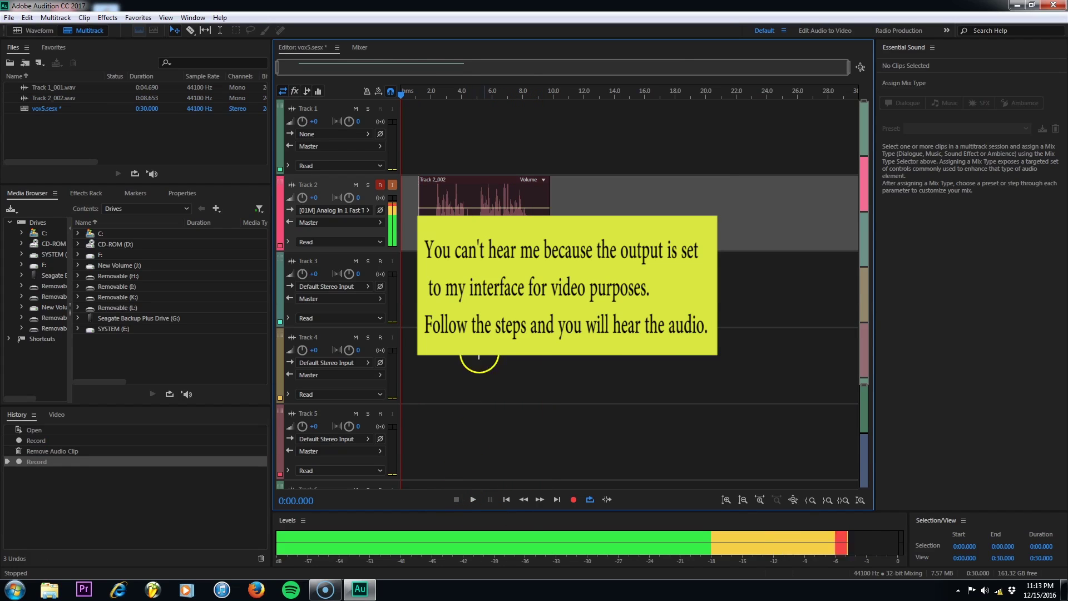
{"action": "left_click", "coordinate": [381, 184]}
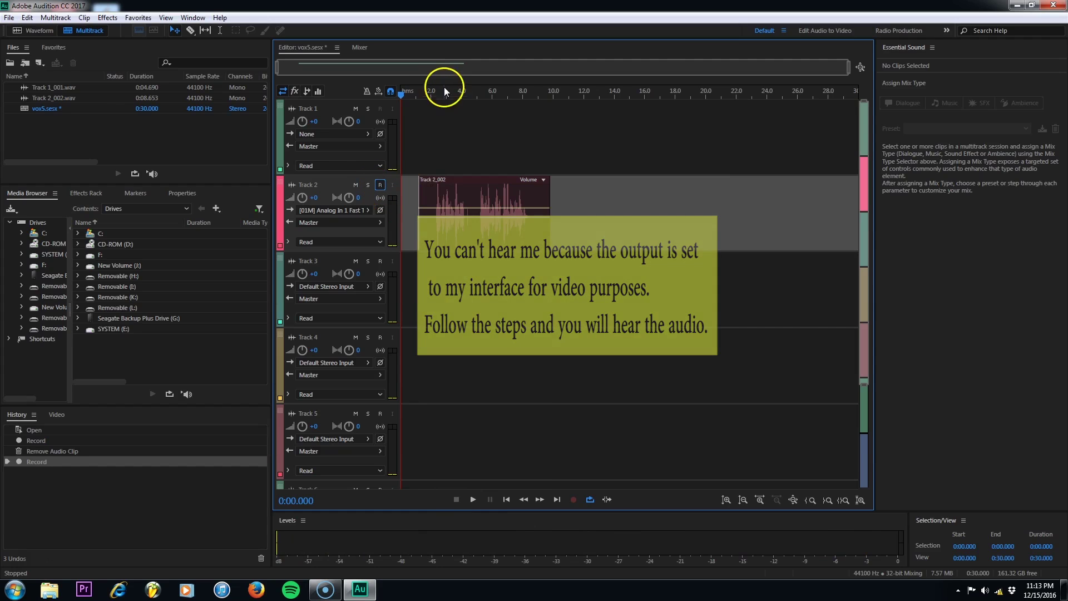
{"action": "left_click", "coordinate": [431, 90]}
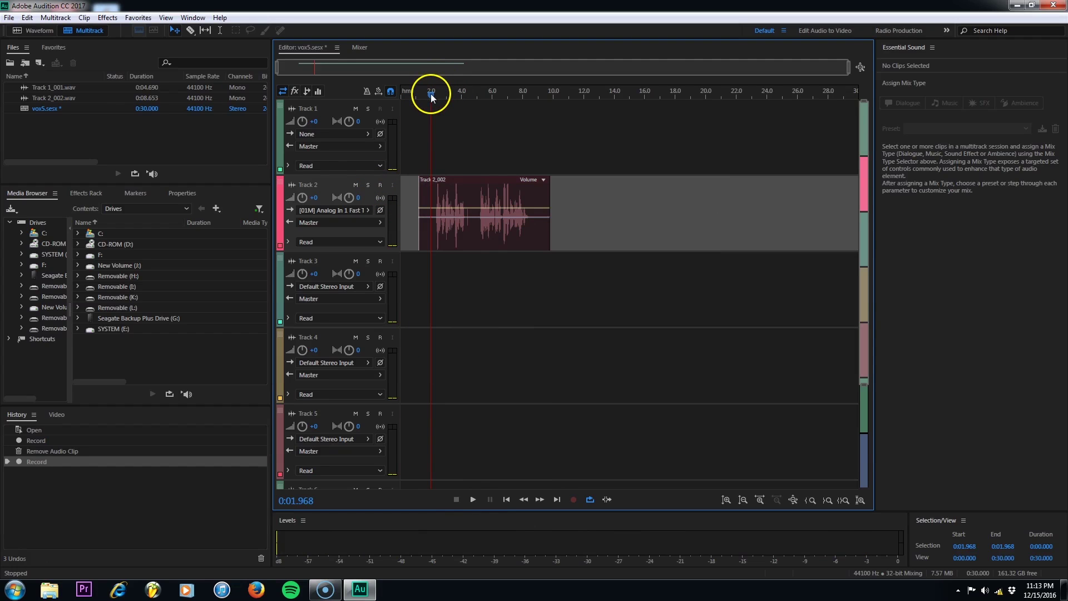
{"action": "key", "text": "space"}
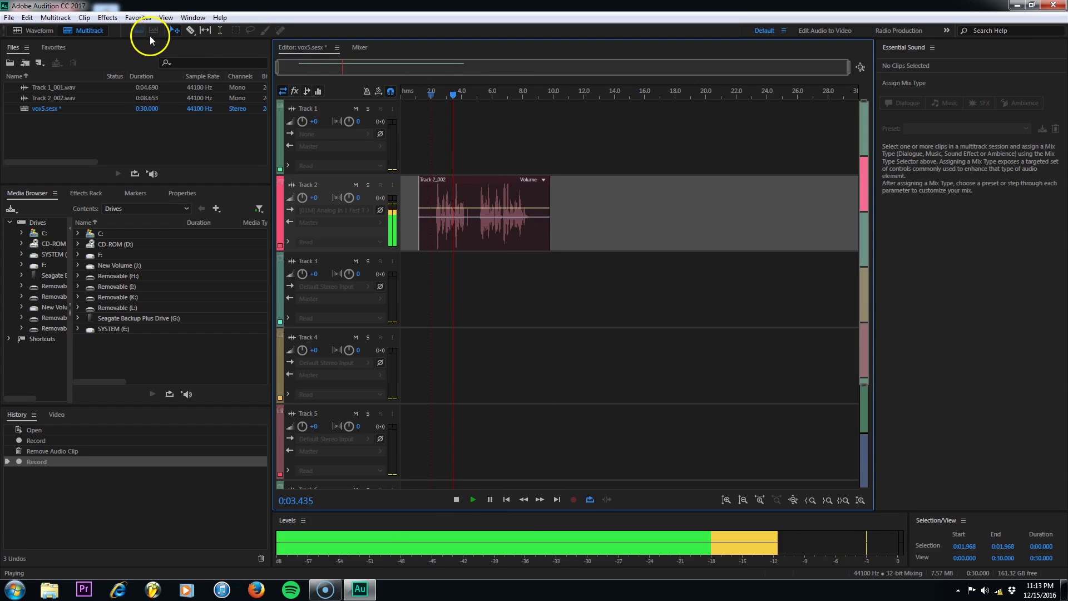
{"action": "key", "text": "space"}
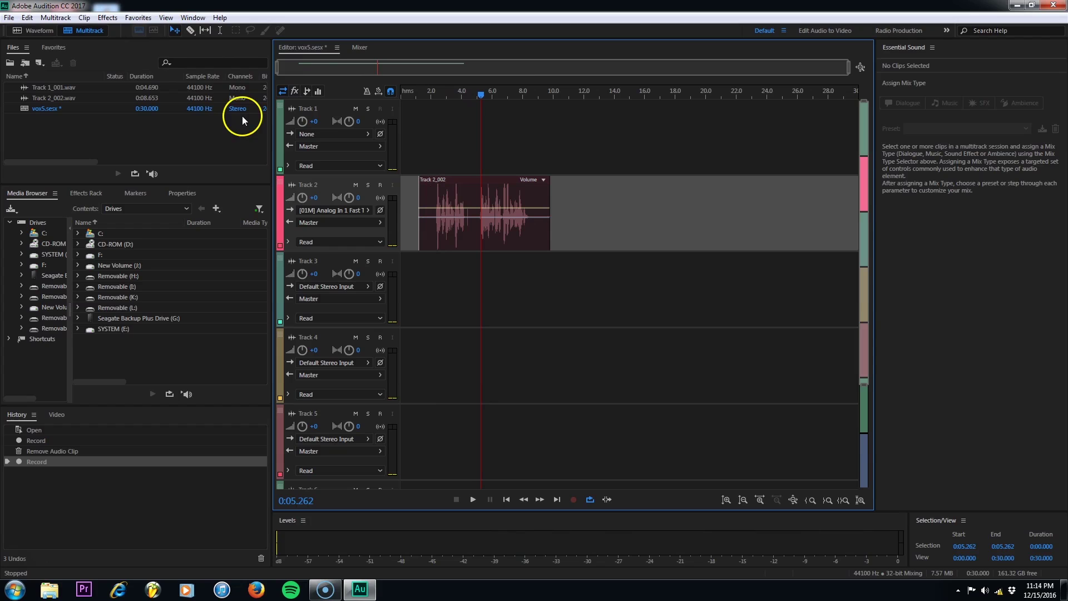
{"action": "left_click", "coordinate": [58, 17]}
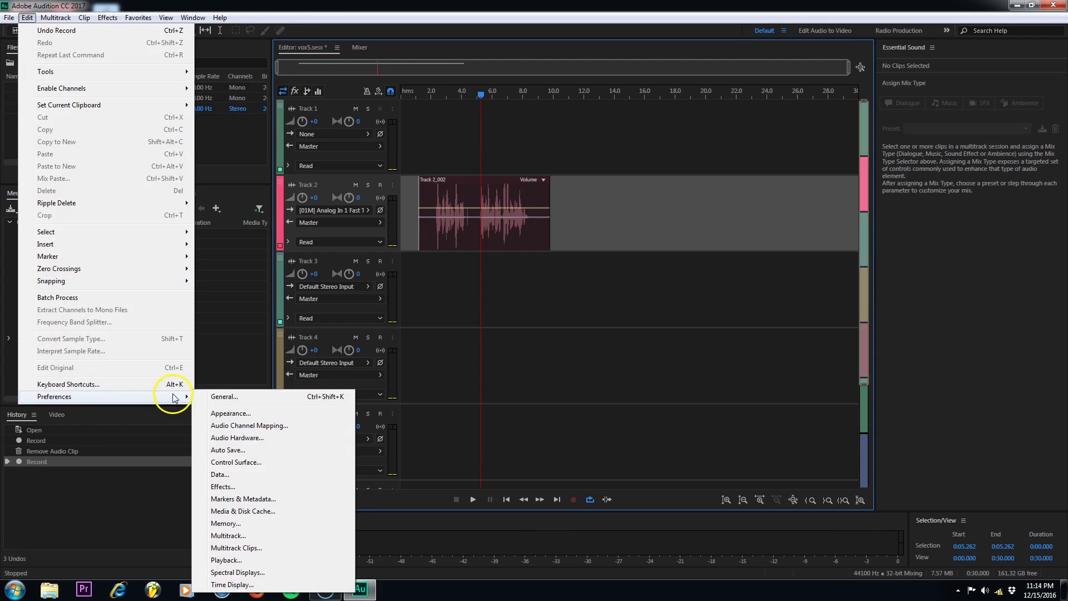
{"action": "mouse_move", "coordinate": [54, 397]}
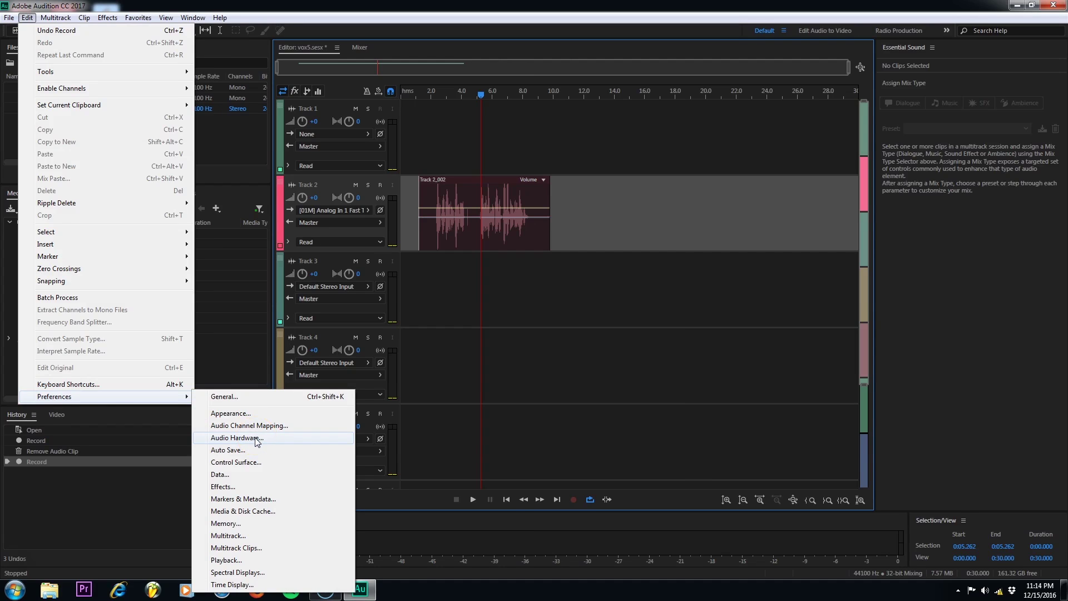
- Switch the audio device class to MME, confirm the change, and apply the settings
{"action": "left_click", "coordinate": [256, 439]}
{"action": "left_click", "coordinate": [434, 210]}
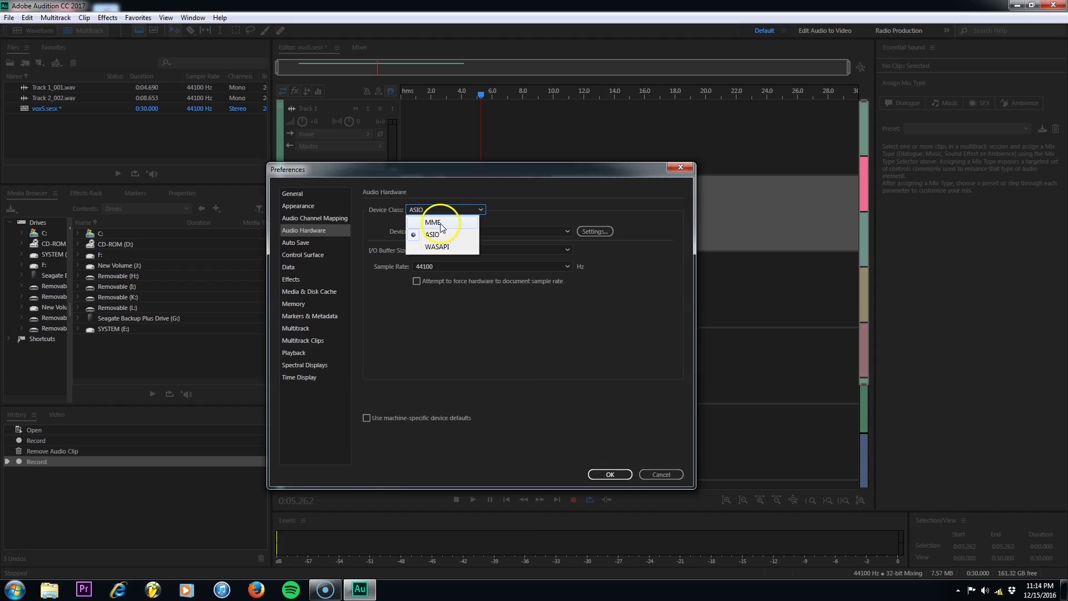
{"action": "left_click", "coordinate": [441, 224]}
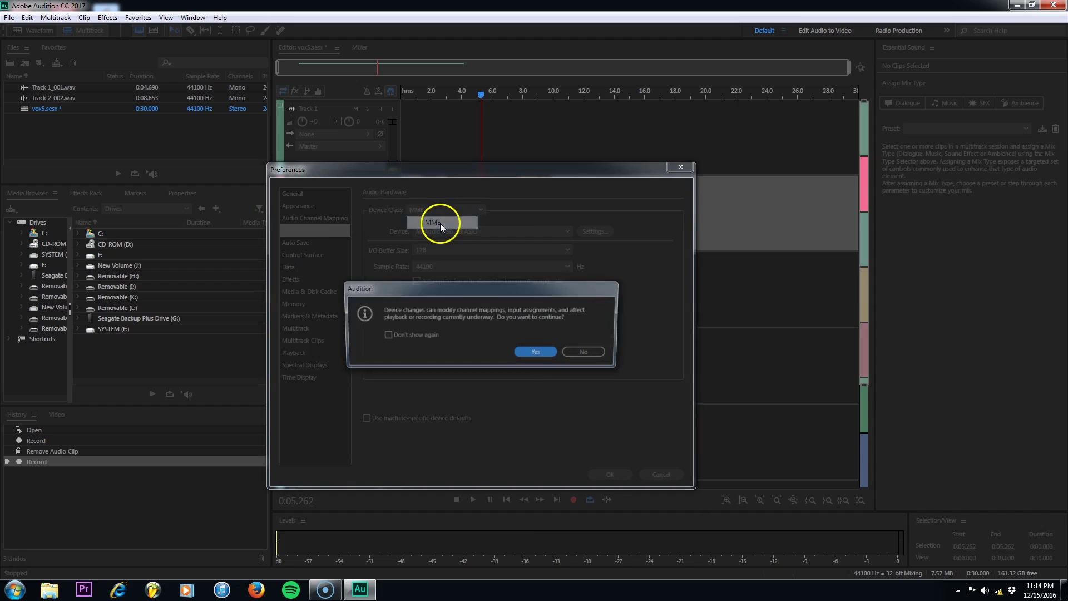
{"action": "left_click", "coordinate": [530, 354]}
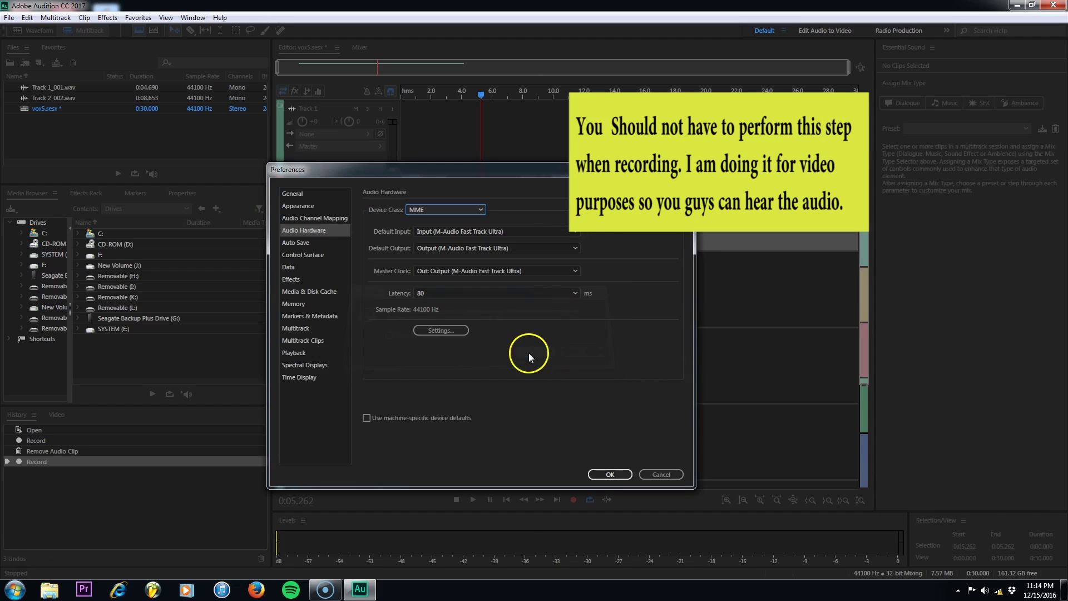
{"action": "left_click", "coordinate": [612, 475]}
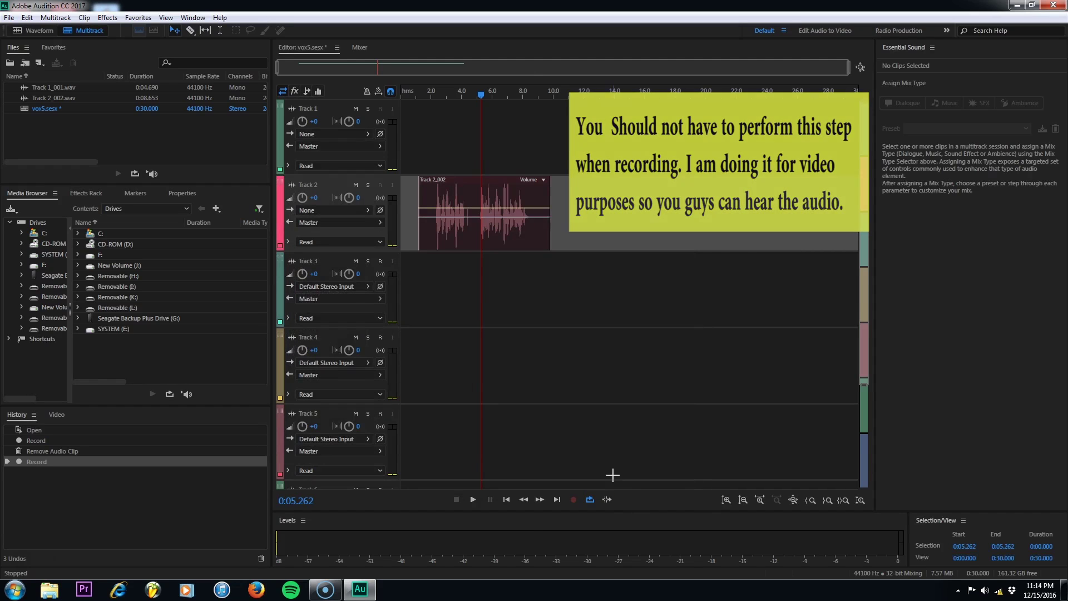
- Play Track 2_002 from its start near 1.7 seconds, stopping near 9.5 seconds
{"action": "left_click", "coordinate": [430, 93]}
{"action": "left_click", "coordinate": [427, 94]}
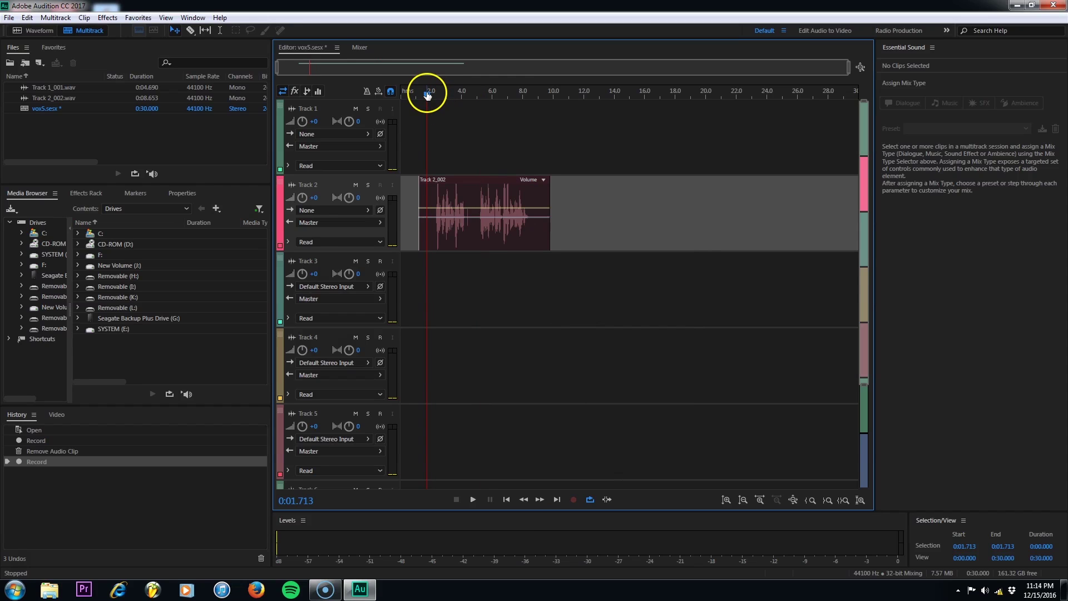
{"action": "key", "text": "space"}
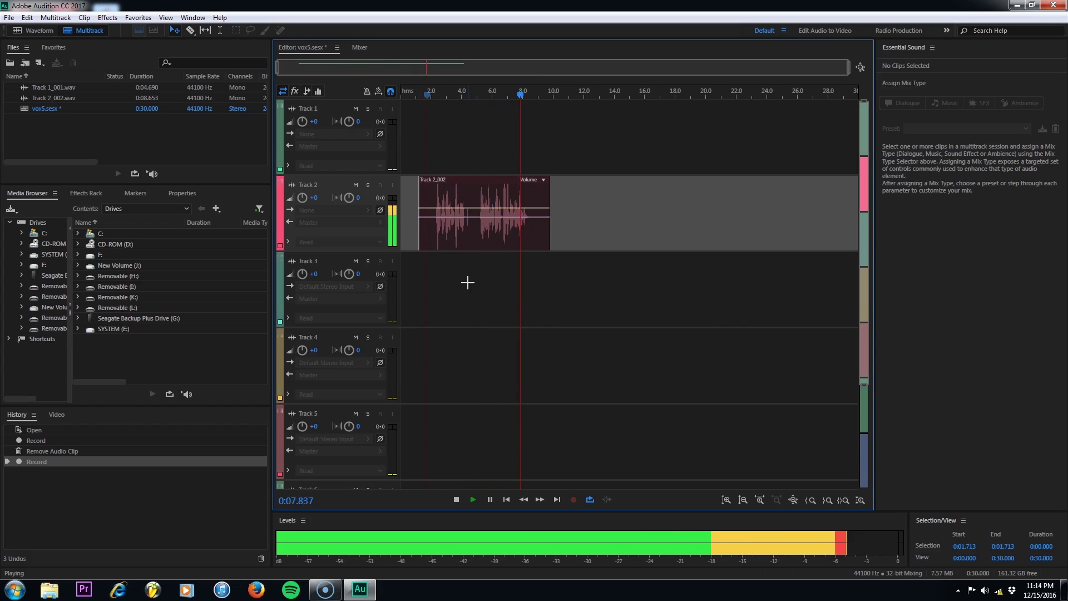
{"action": "key", "text": "space"}
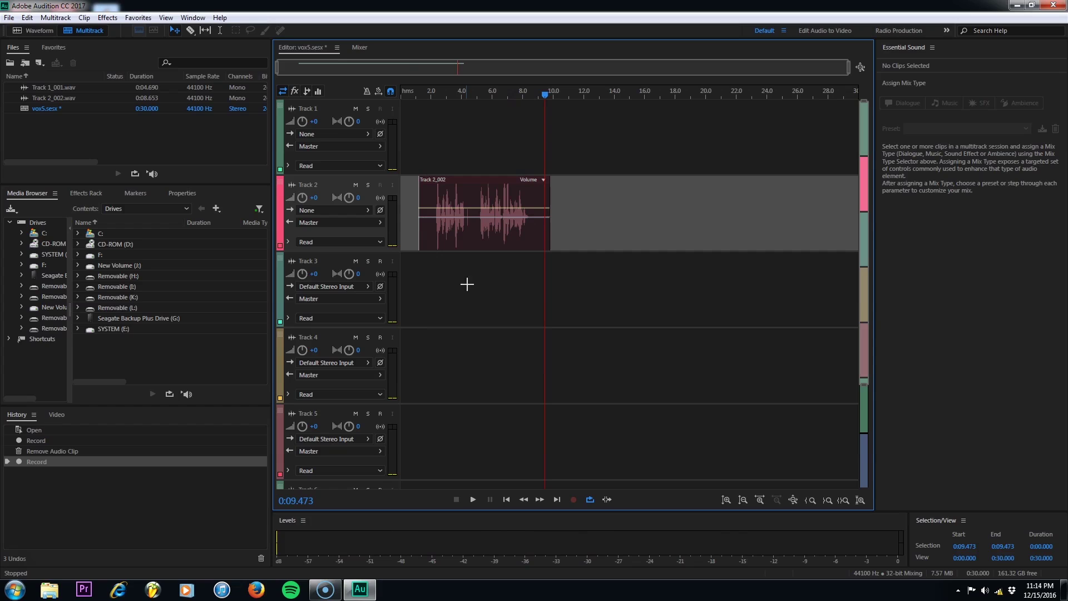
{"action": "left_click", "coordinate": [454, 288]}
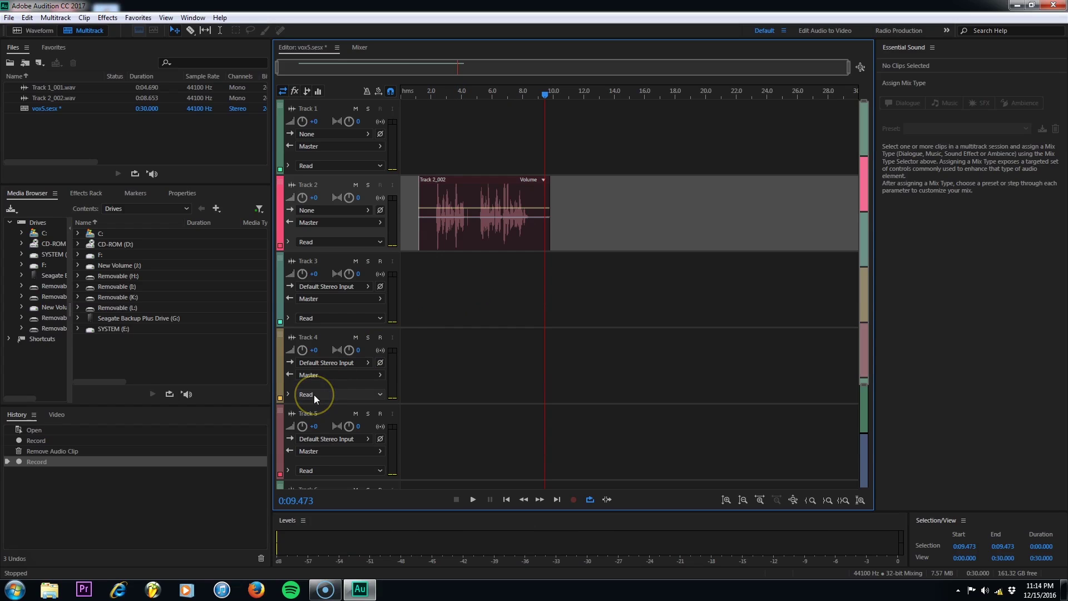